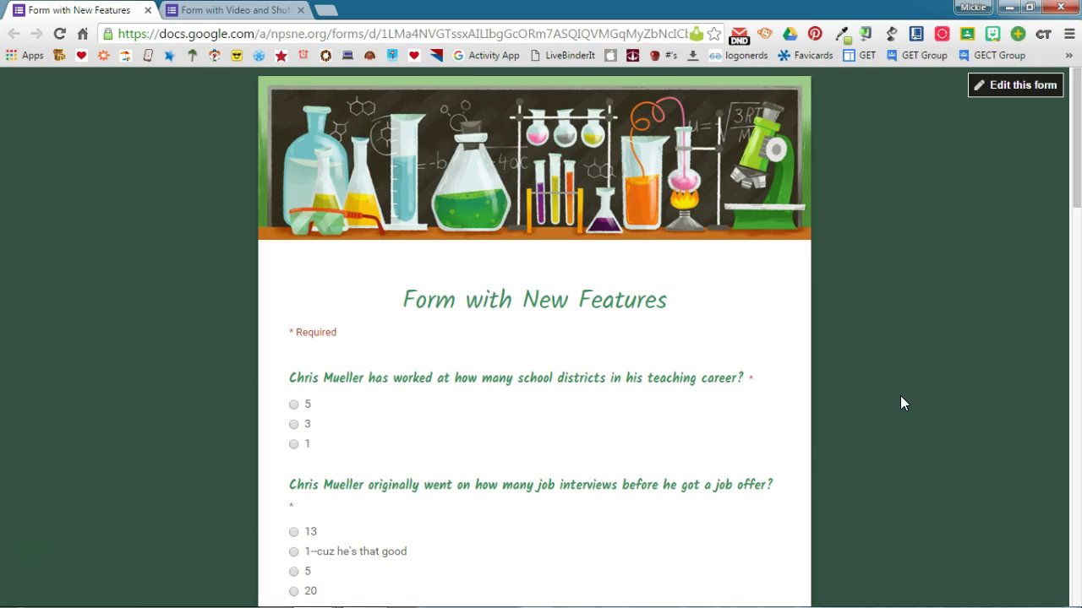
- Scroll through the live quiz past the image, video and bonus questions, then back up
scroll(900, 397, down, 3)
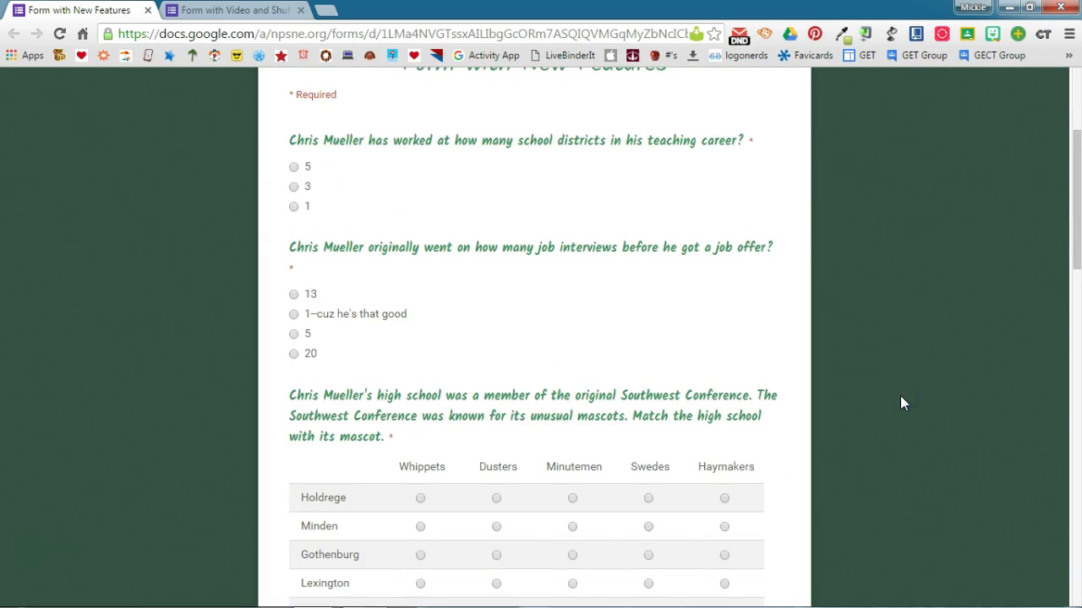
scroll(900, 403, down, 3)
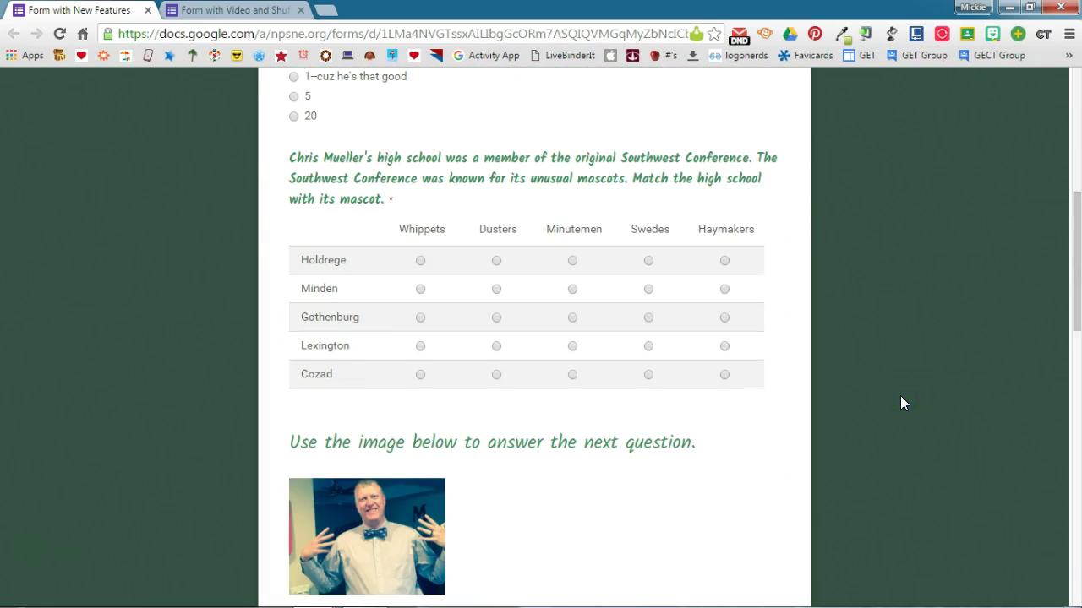
scroll(918, 293, down, 3)
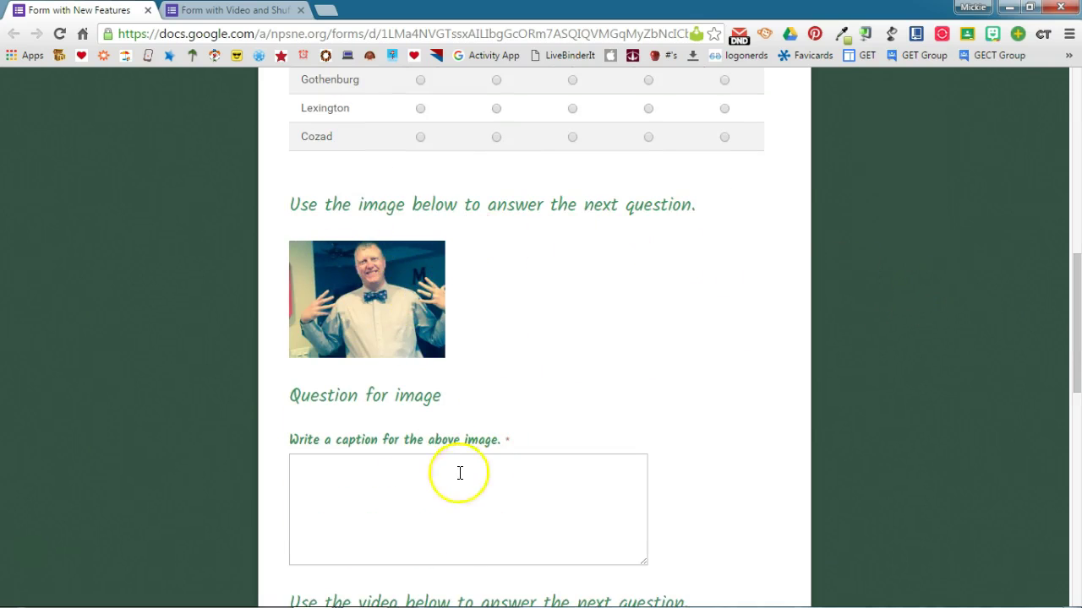
scroll(834, 420, down, 4)
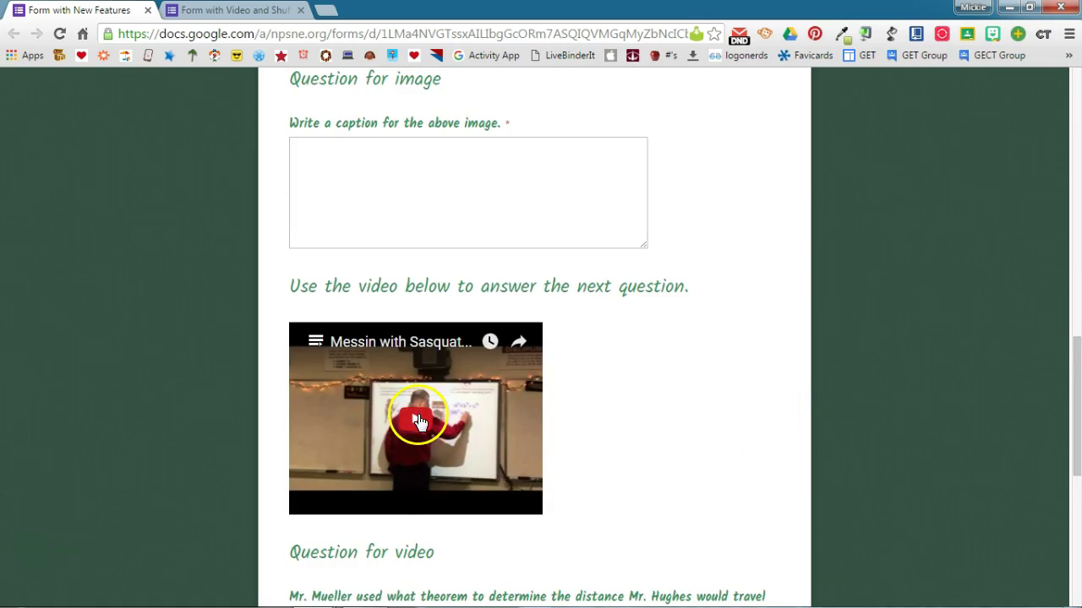
scroll(680, 413, down, 3)
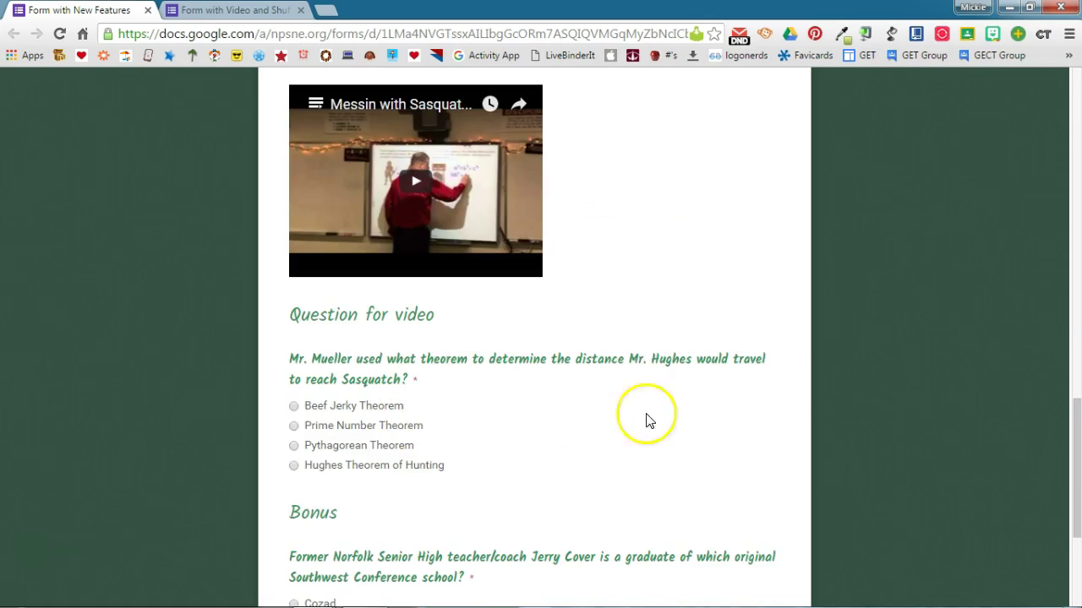
scroll(905, 347, up, 15)
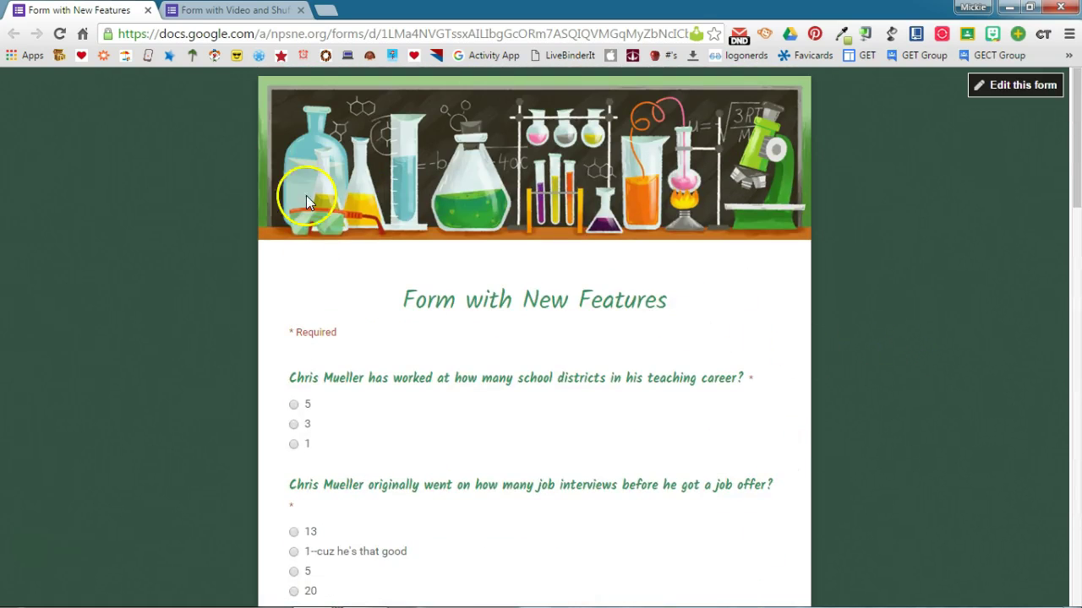
- Reload the live form twice to reshuffle its question order
click(59, 34)
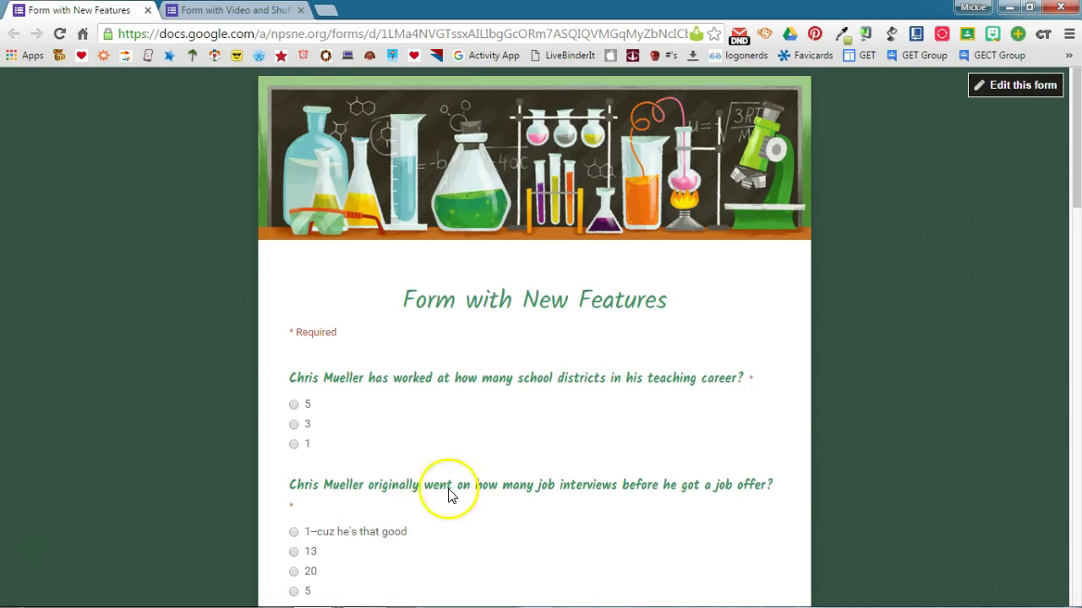
scroll(530, 448, down, 3)
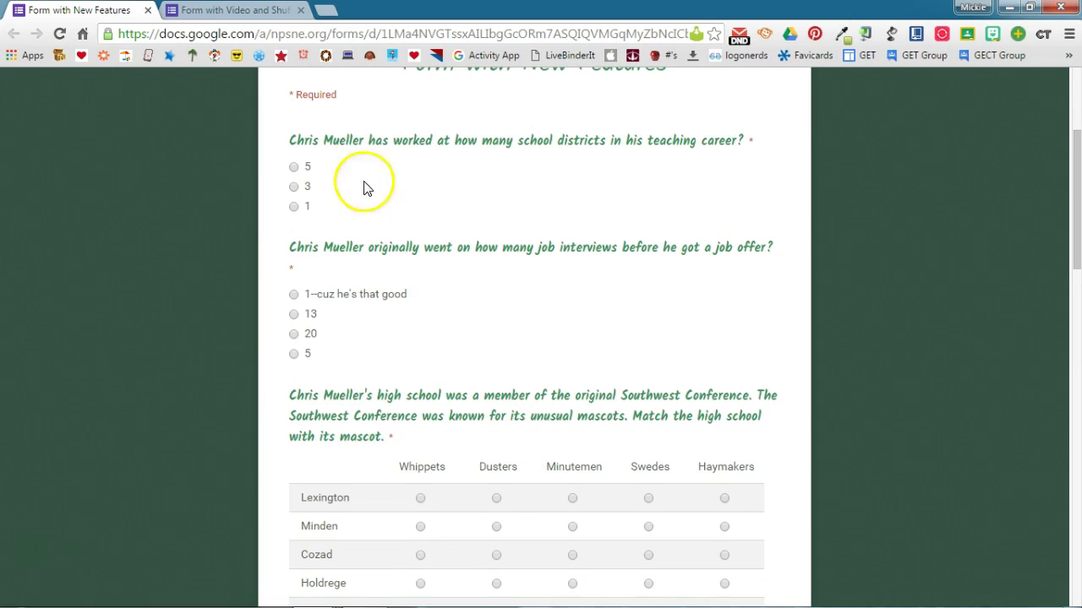
click(61, 35)
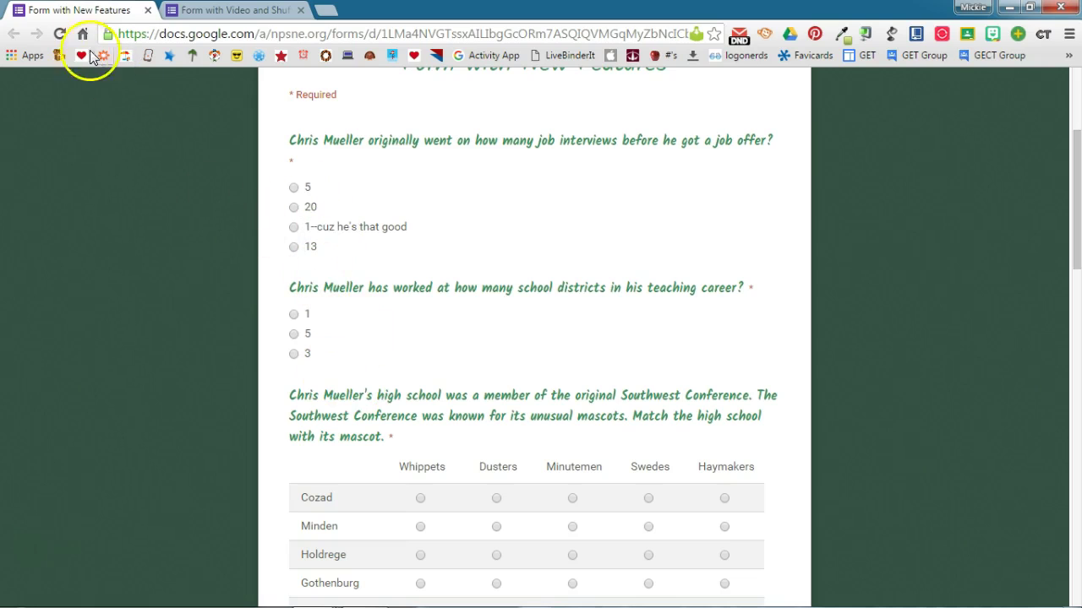
- Reload once more and scroll through to compare the new question and answer-row order
click(59, 34)
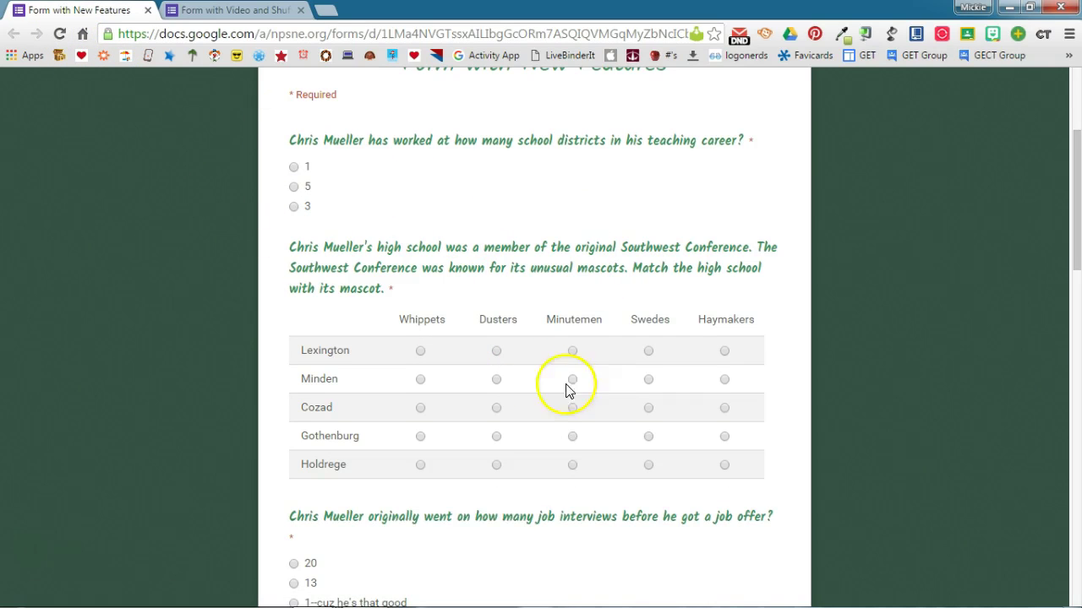
scroll(772, 465, down, 3)
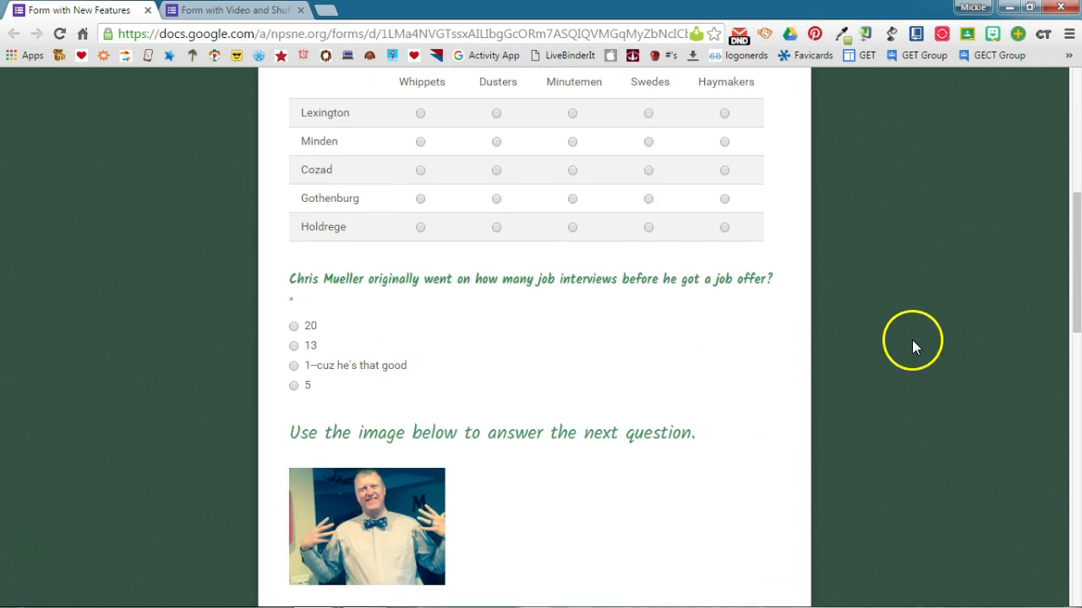
scroll(911, 340, down, 3)
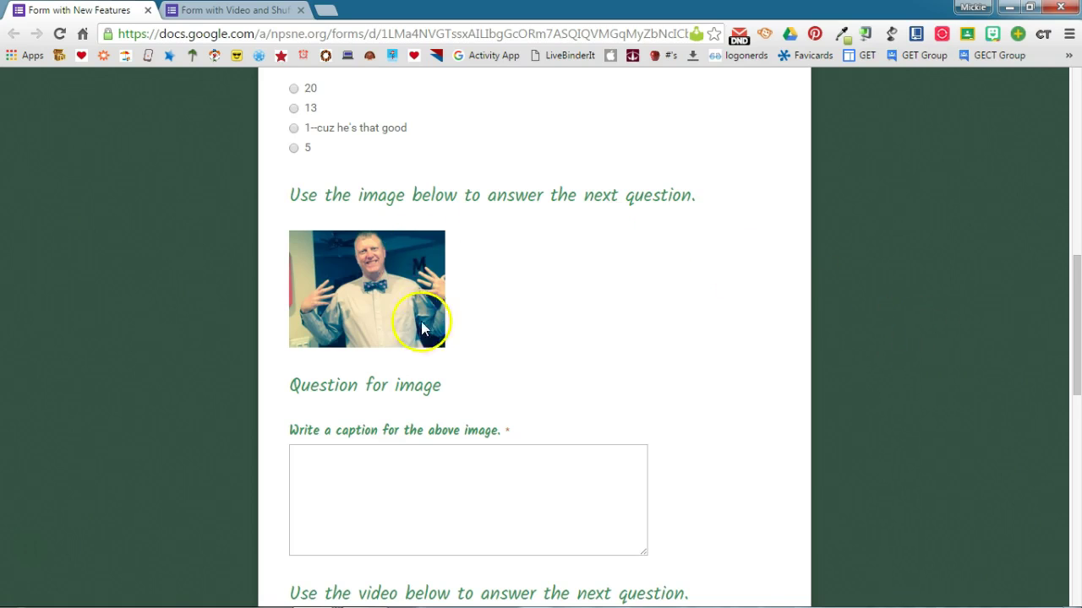
scroll(605, 442, down, 8)
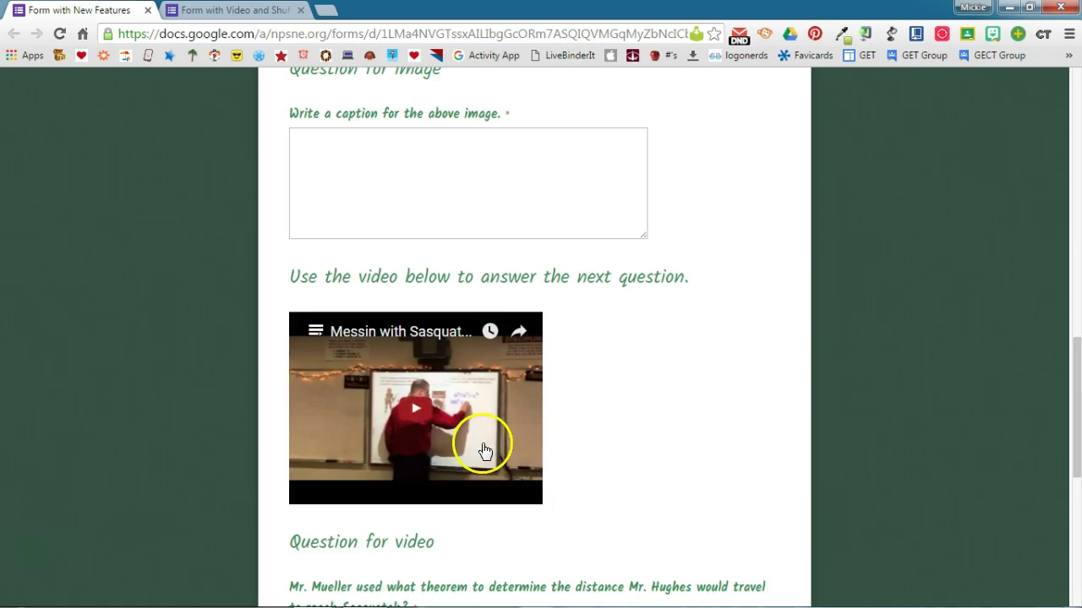
scroll(458, 538, up, 10)
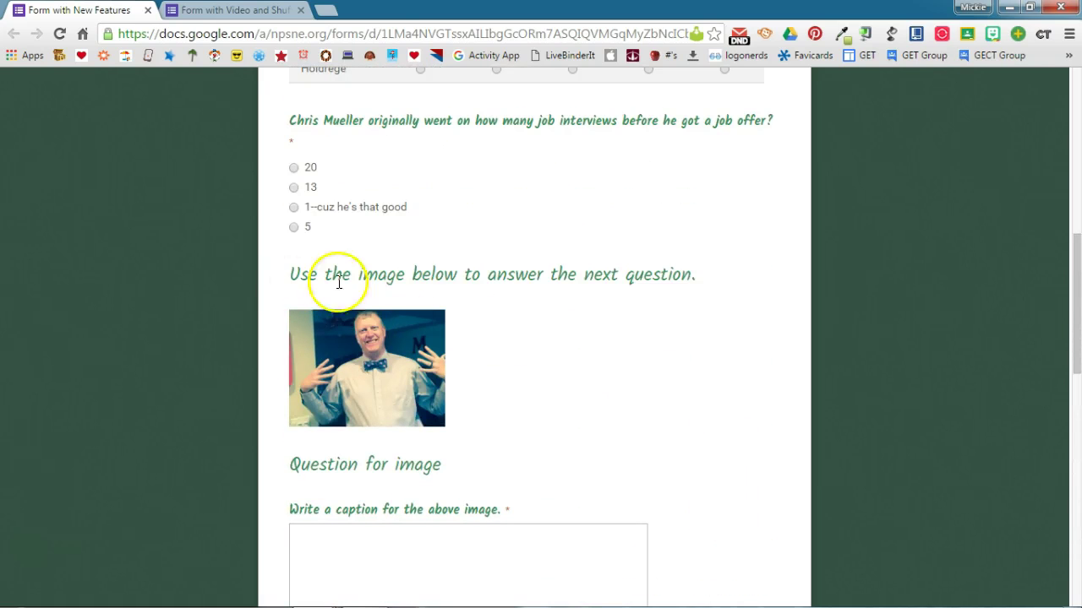
scroll(712, 477, down, 3)
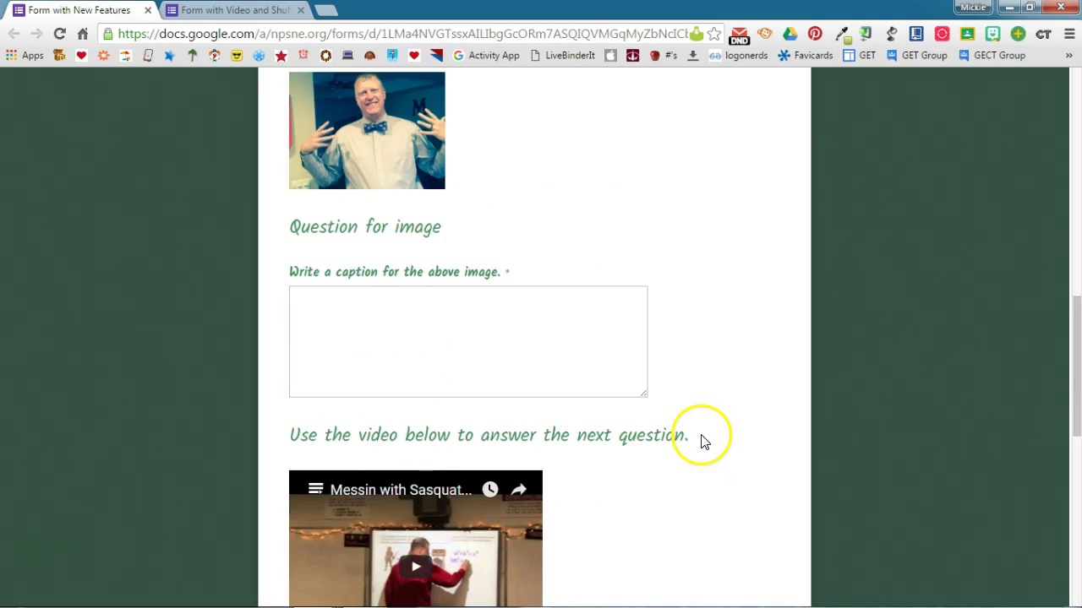
scroll(744, 485, up, 1)
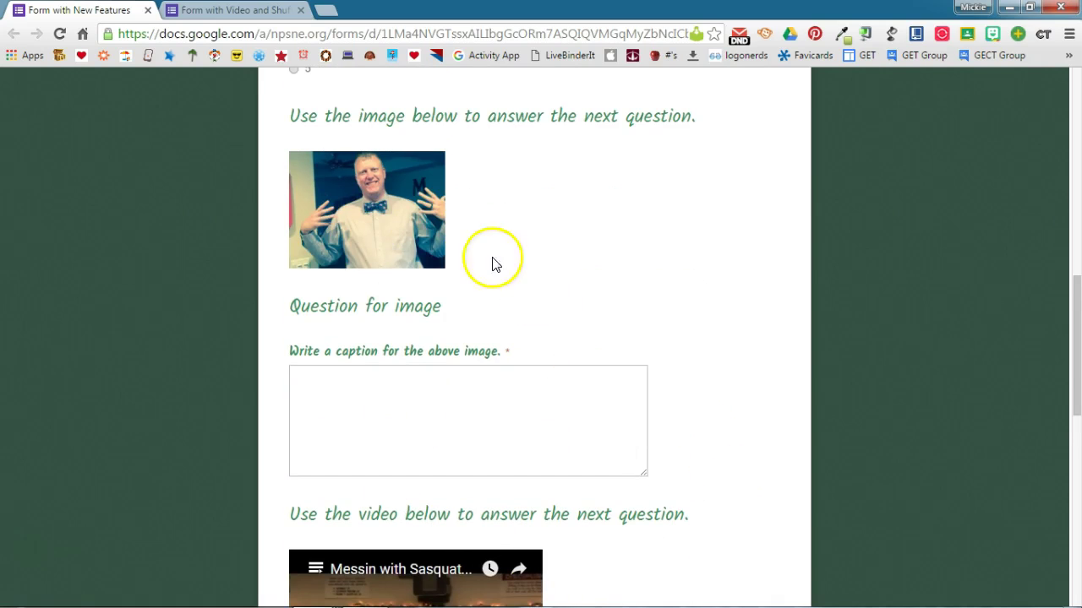
scroll(736, 299, down, 4)
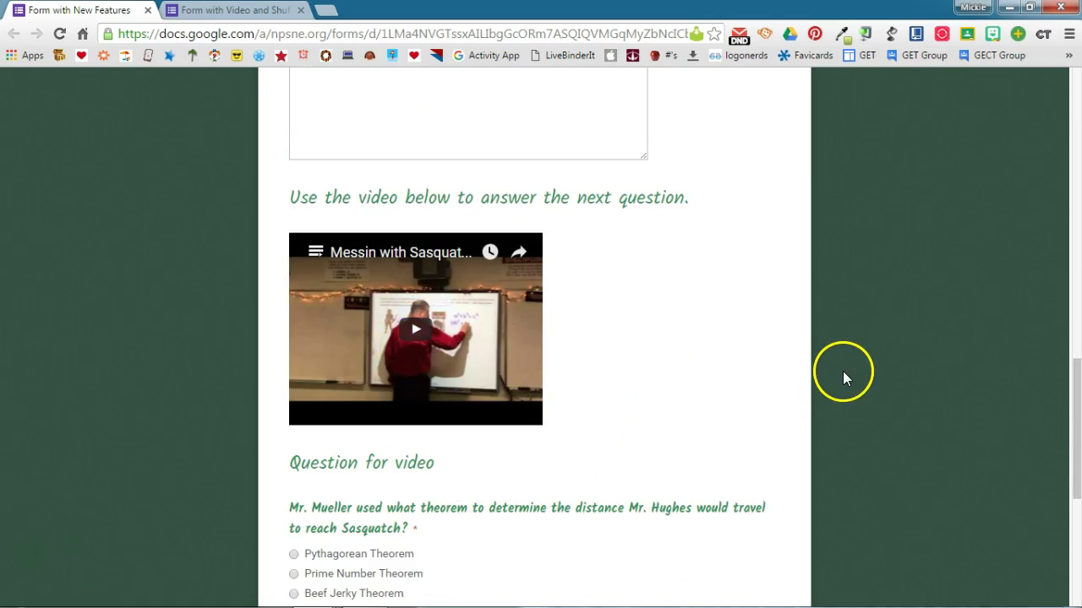
scroll(841, 368, up, 15)
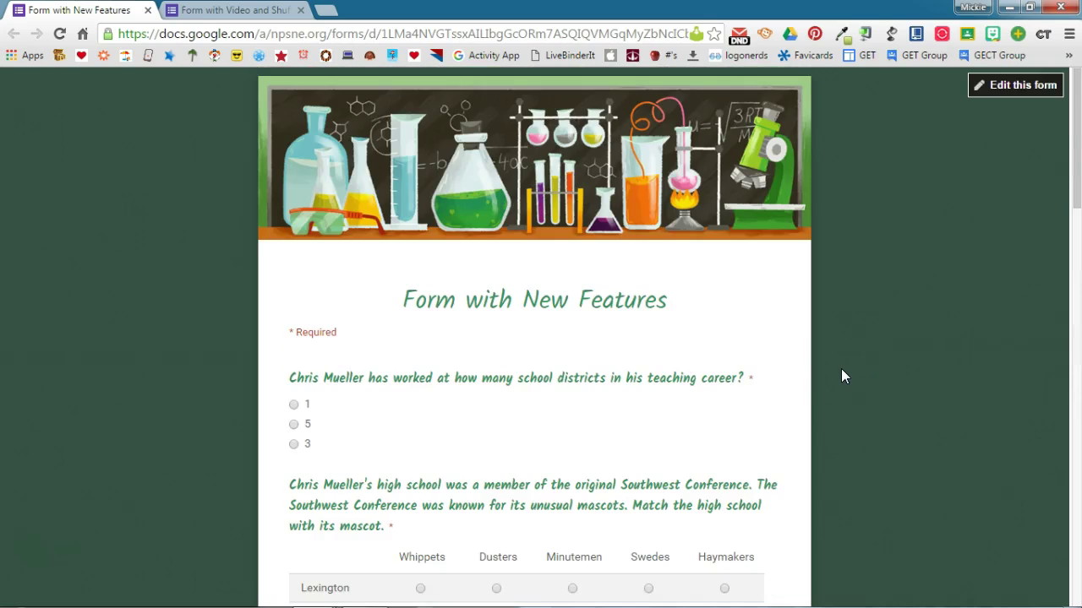
- In the Form with Video and Shuffle Question editor, add a section after the 20 - 6 question
click(242, 11)
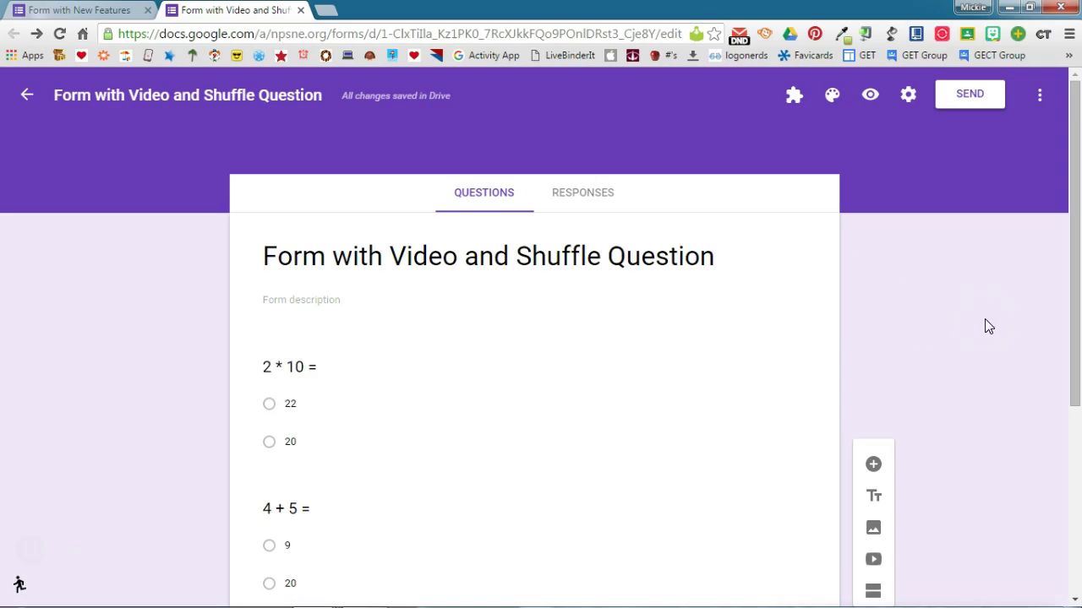
scroll(618, 355, down, 3)
click(621, 356)
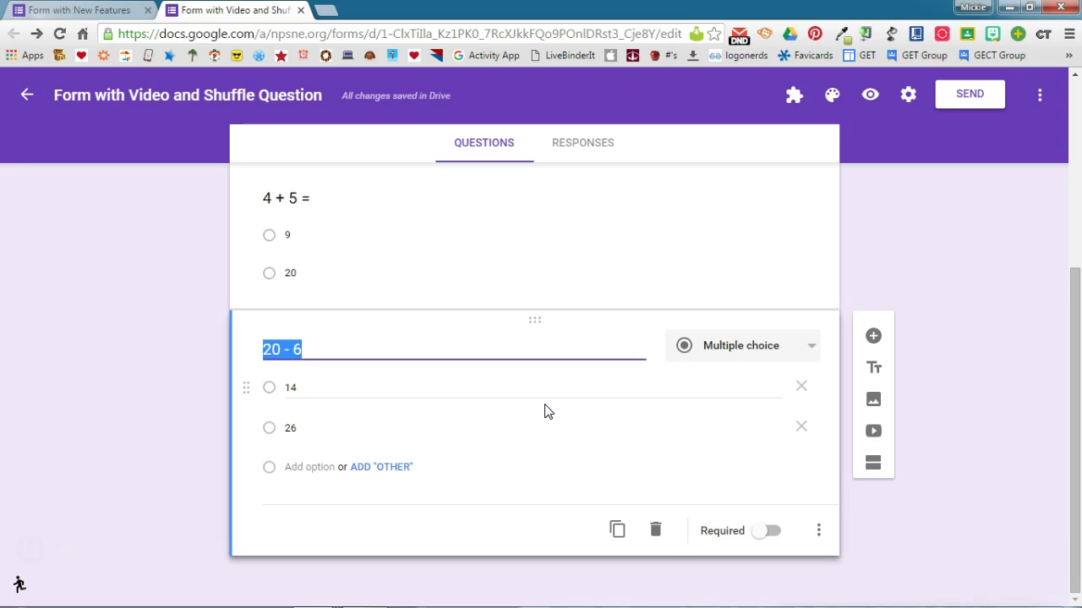
click(873, 465)
click(889, 376)
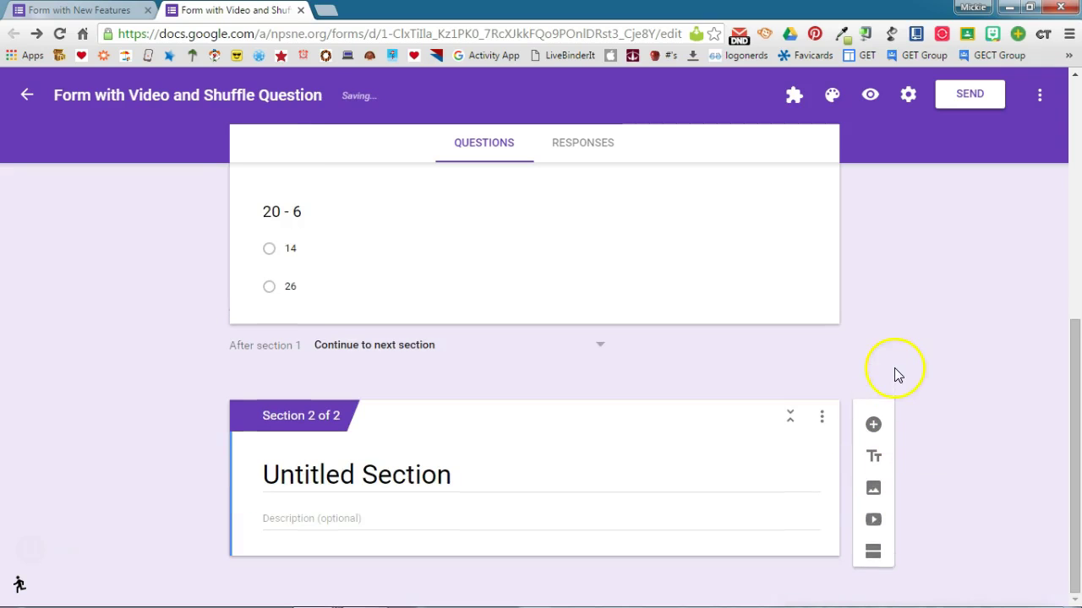
- Look over the Form with New Features form, then return to the Video and Shuffle Question editor
click(71, 10)
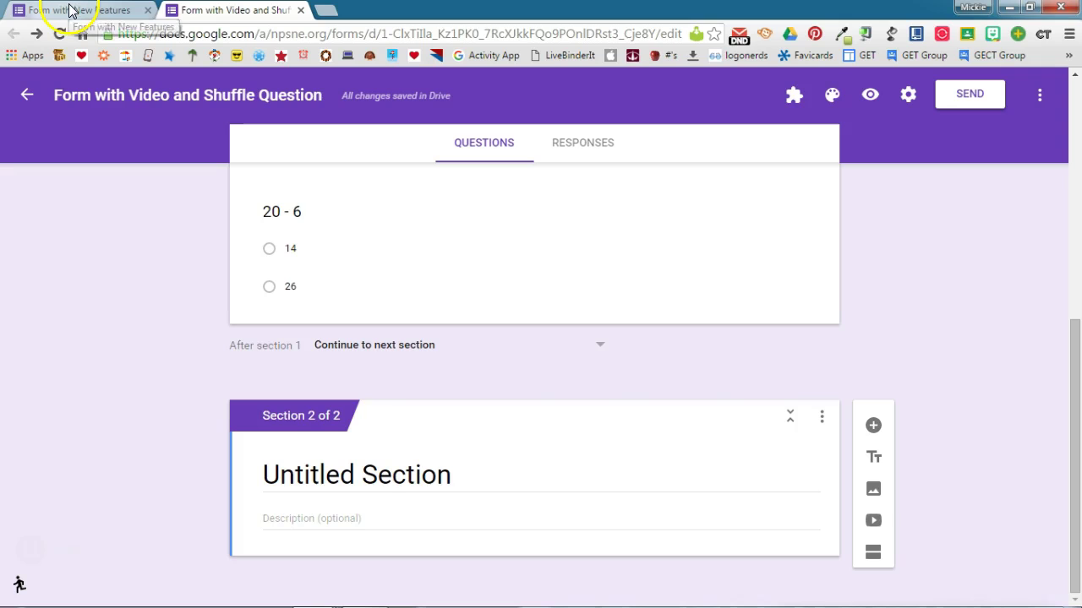
scroll(856, 393, down, 6)
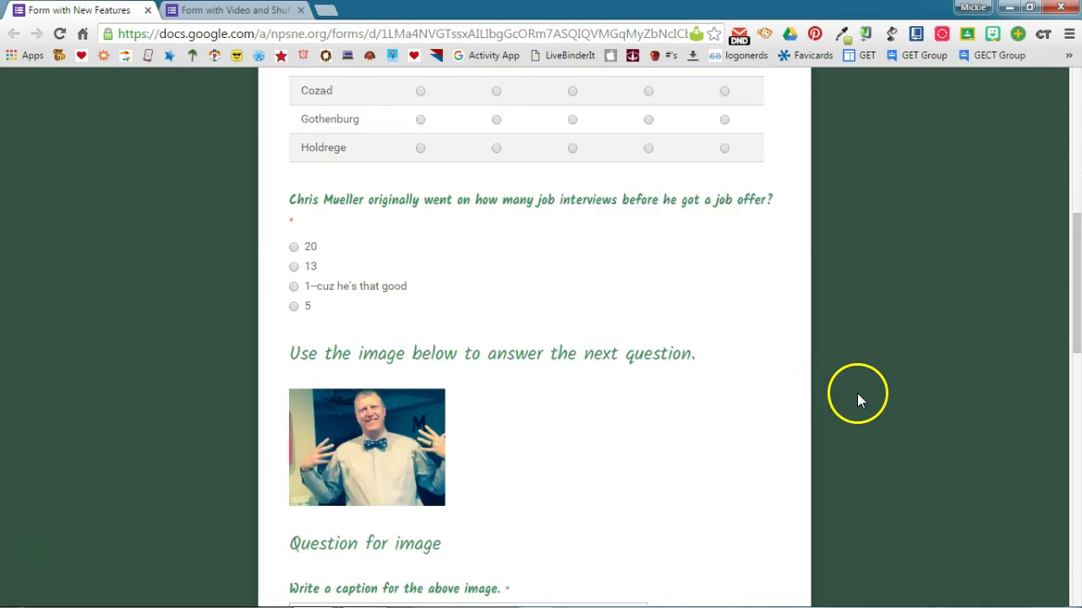
scroll(857, 393, down, 1)
drag(289, 274, 700, 276)
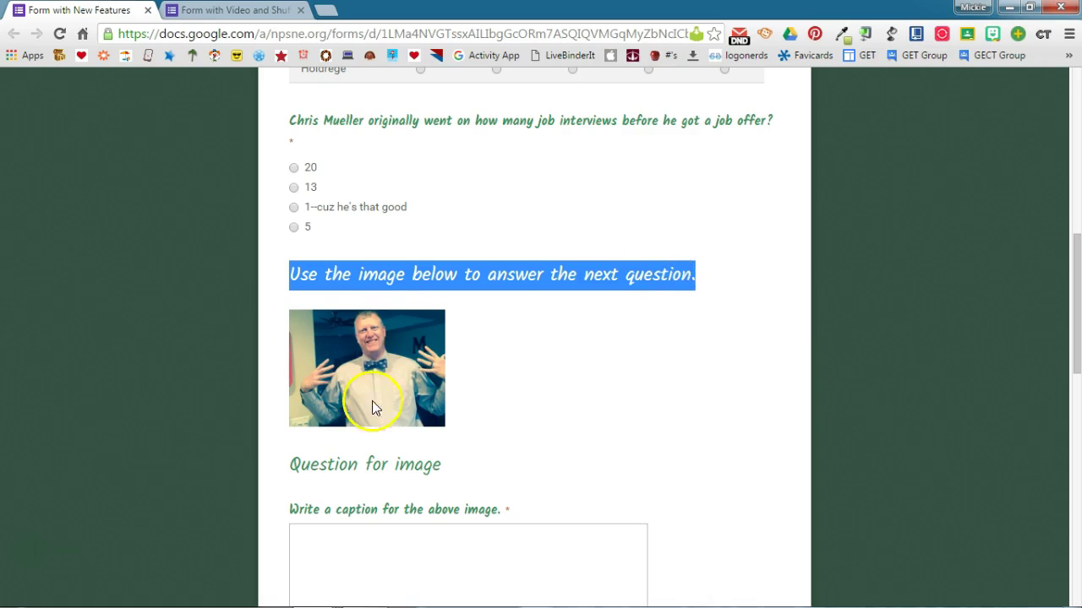
scroll(374, 380, down, 4)
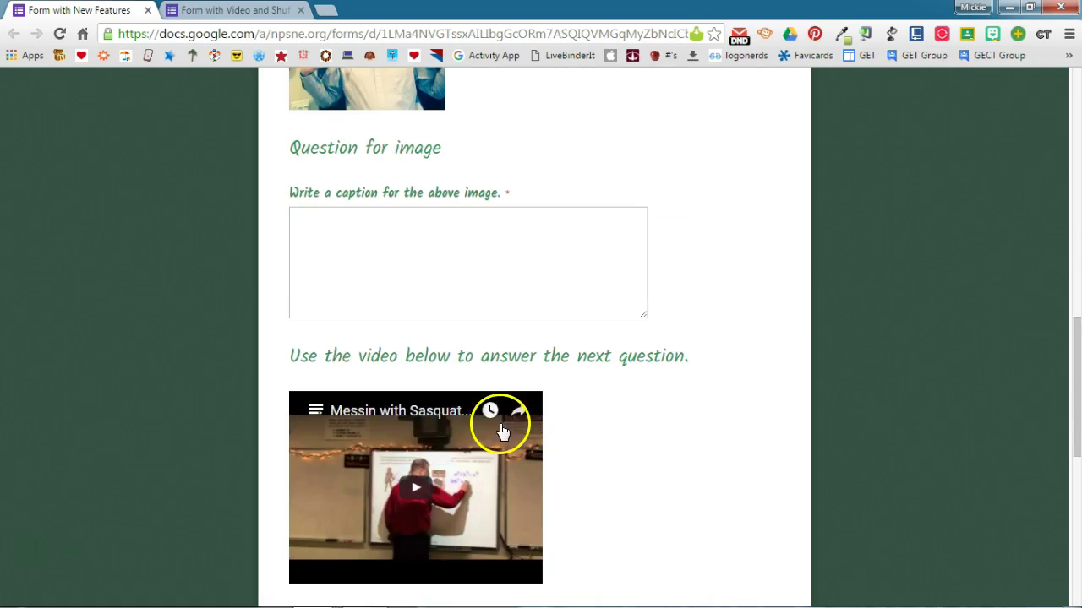
click(226, 12)
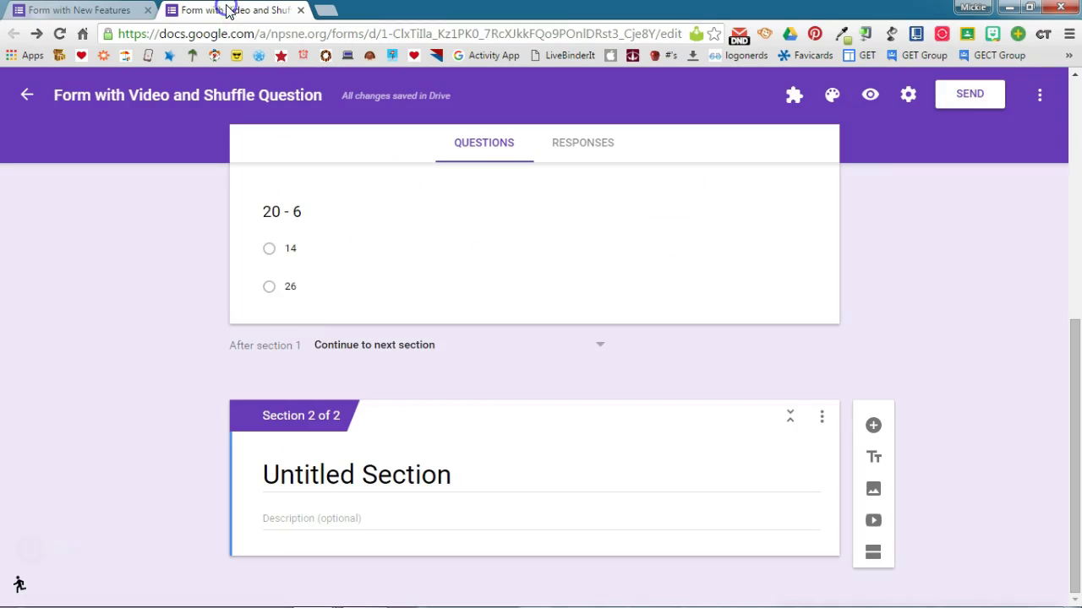
- Rename the new section to 'Use the video below to answer the next questions.'
click(391, 475)
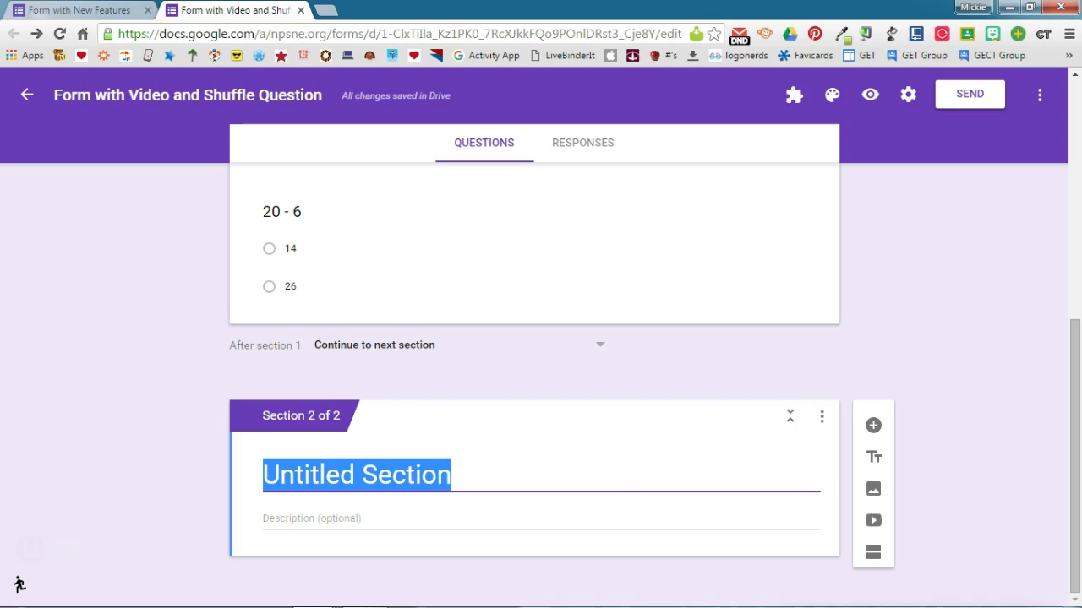
text(Use the video below to answer the next questions.)
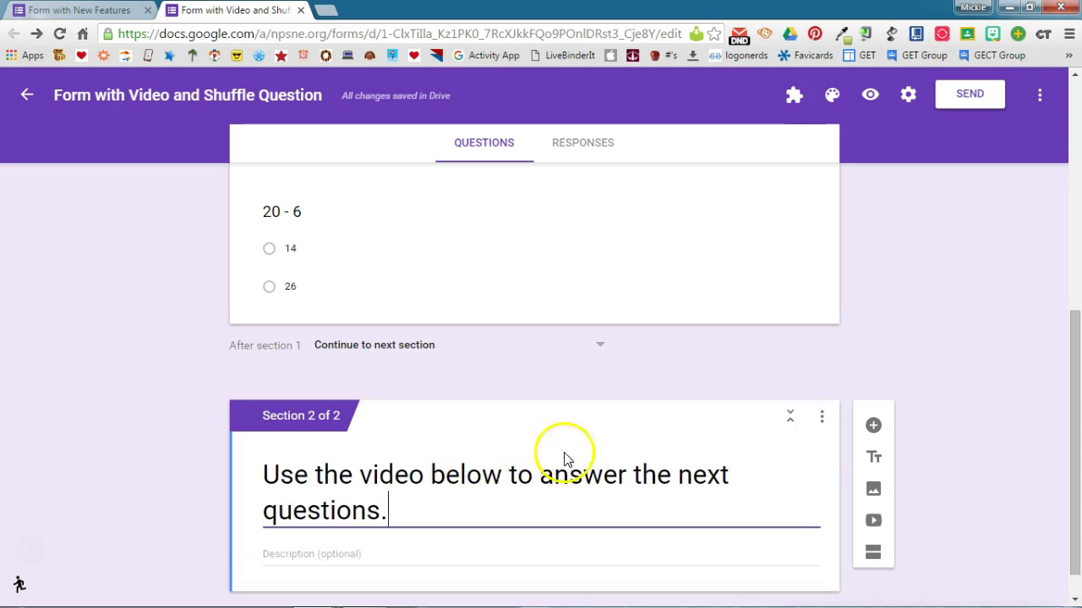
- Search videos for 'khan academy adding numbers' and insert 'Adding and subtracting on number line word problems'
click(874, 524)
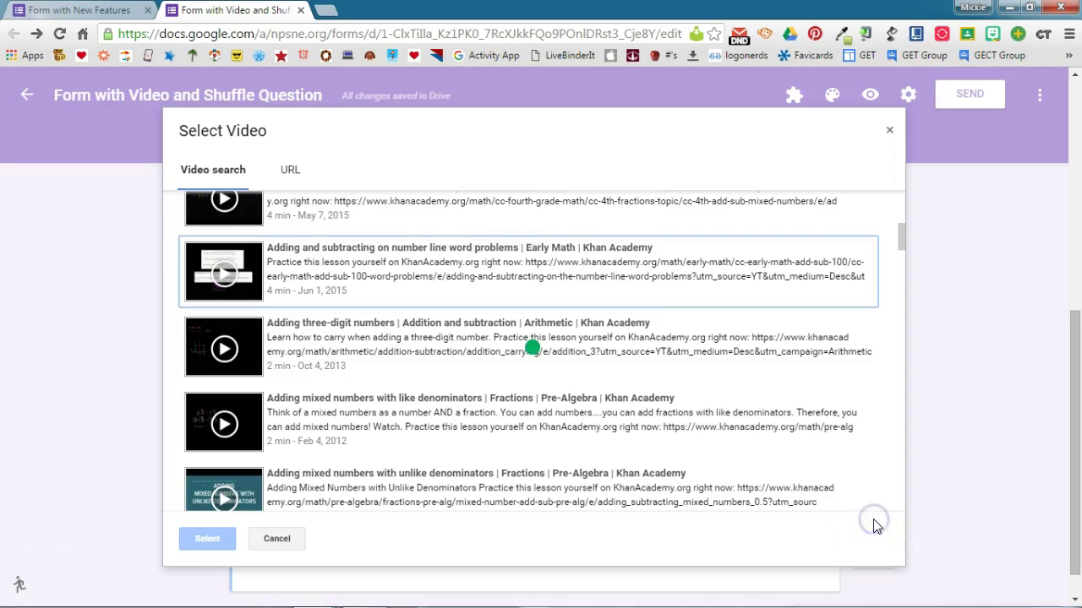
click(228, 179)
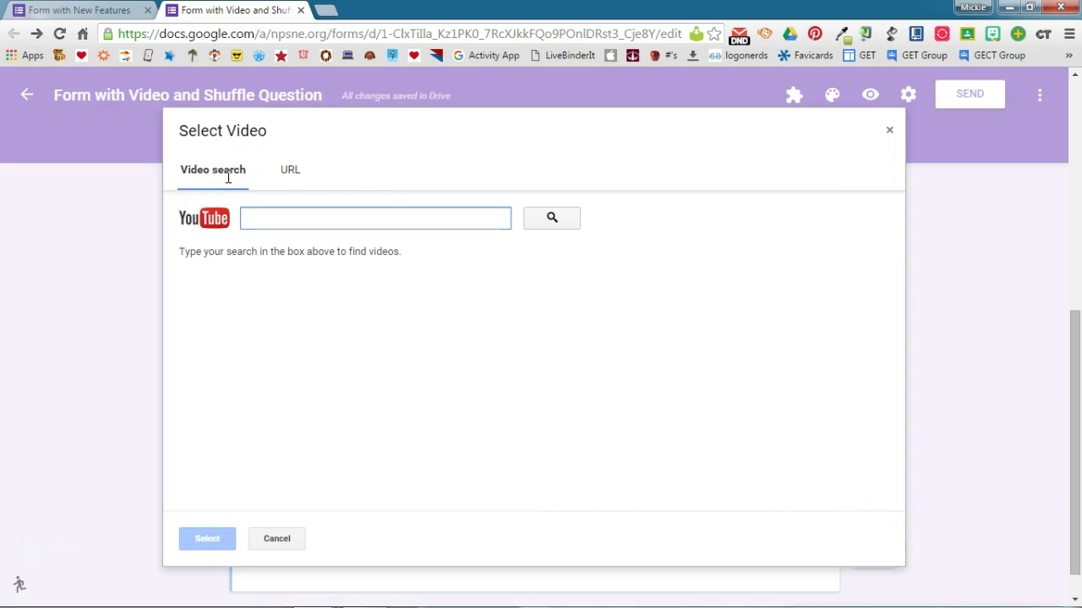
click(290, 176)
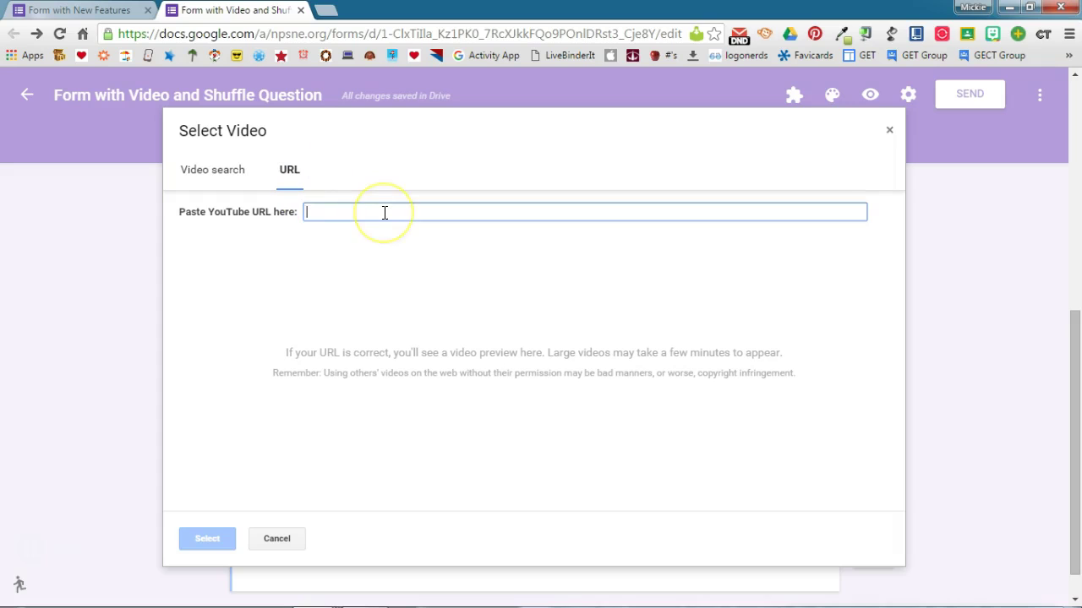
click(215, 169)
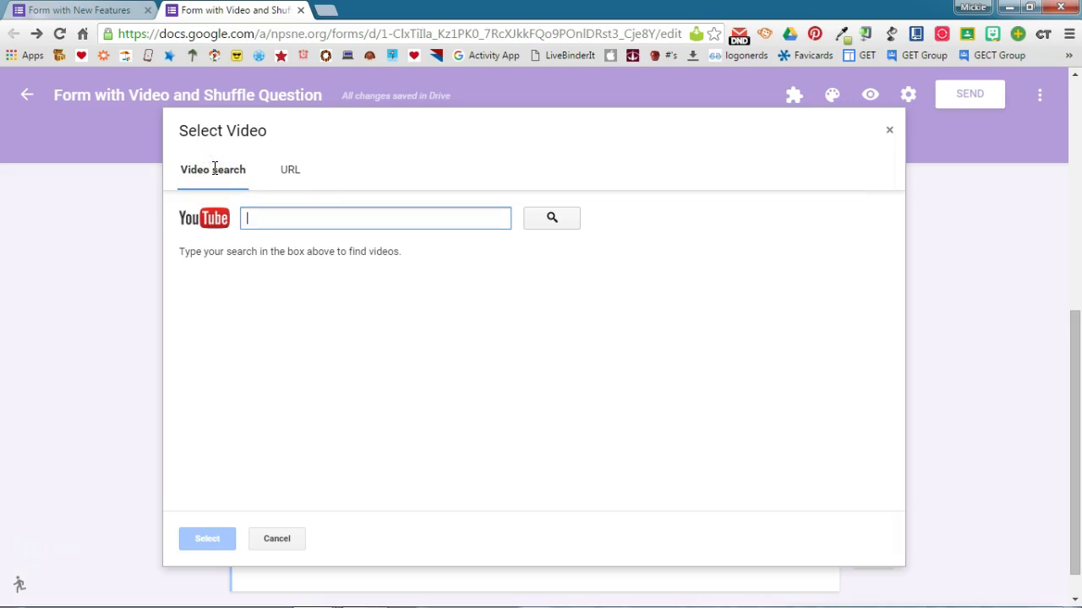
click(255, 217)
text(khan academy adding numbers)
key(Return)
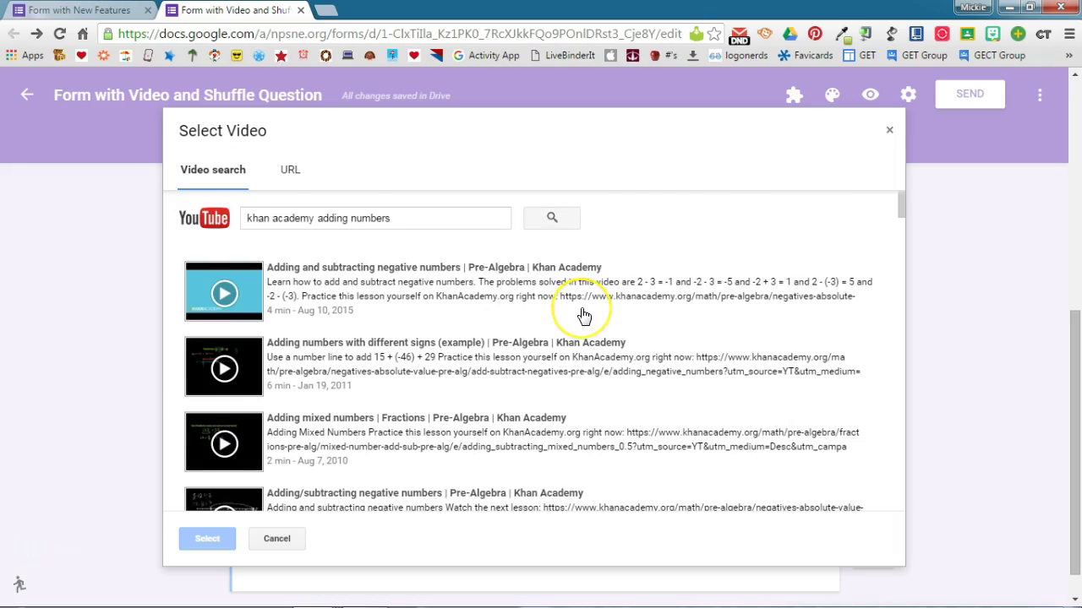
scroll(580, 314, down, 5)
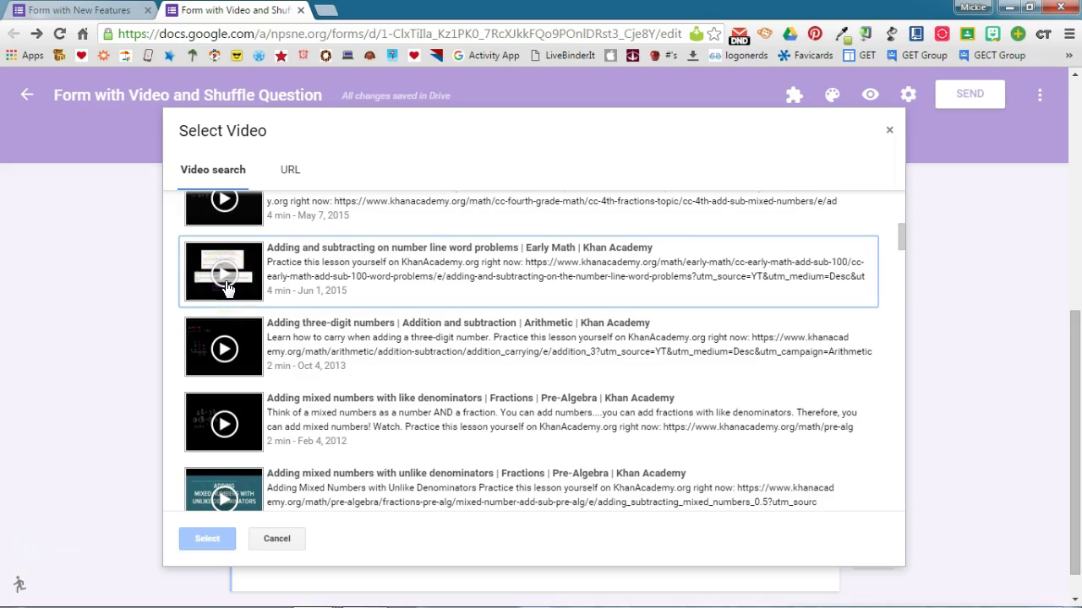
click(403, 254)
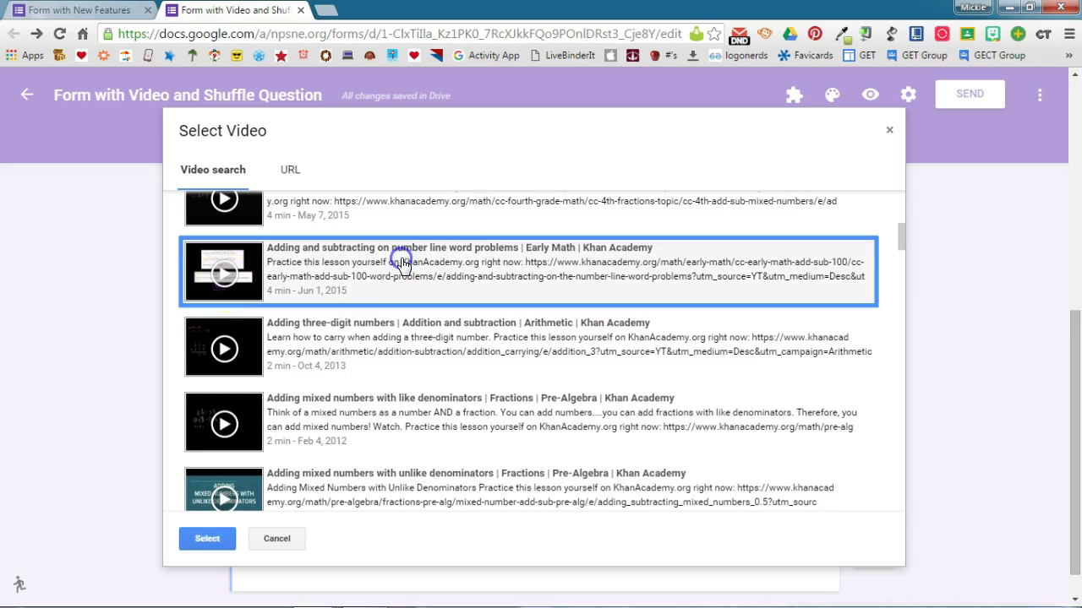
click(218, 538)
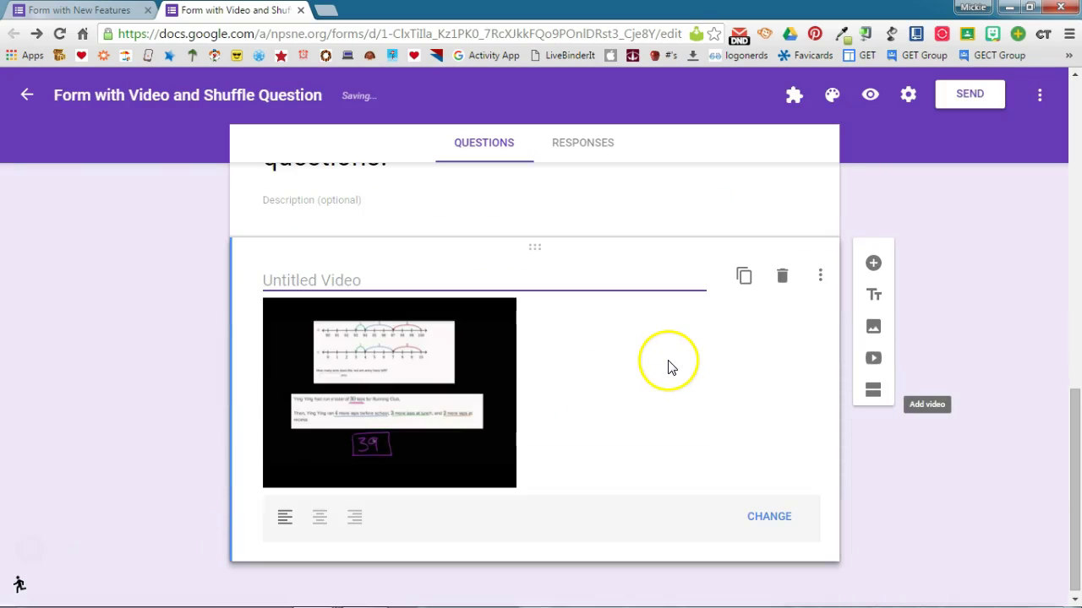
- Below the Khan Academy video, add multiple-choice question '45 + 23 =' with answer choices 68 and 22
click(273, 283)
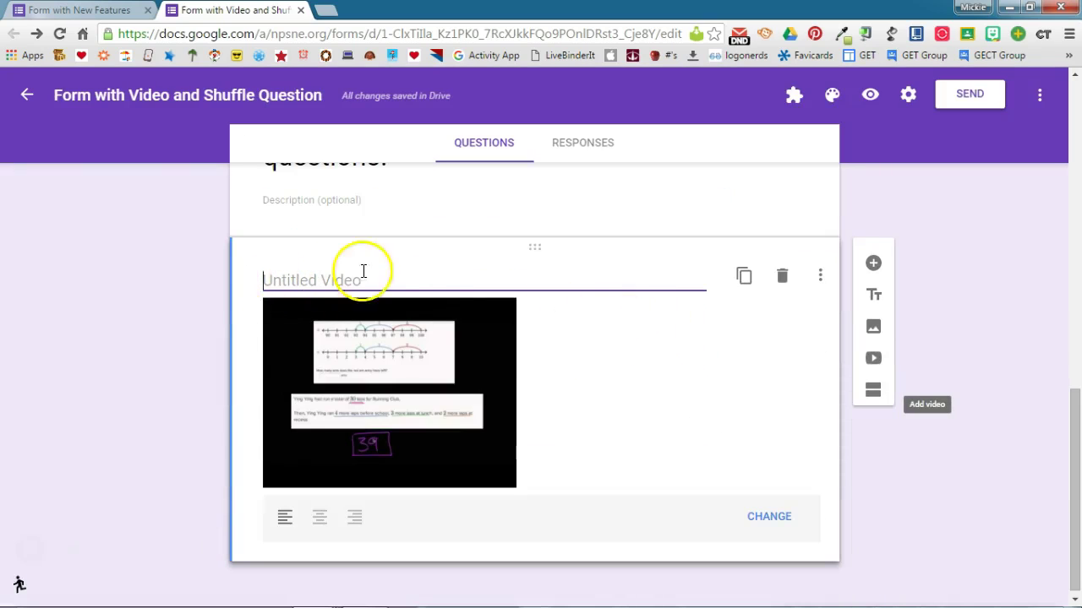
scroll(437, 275, up, 1)
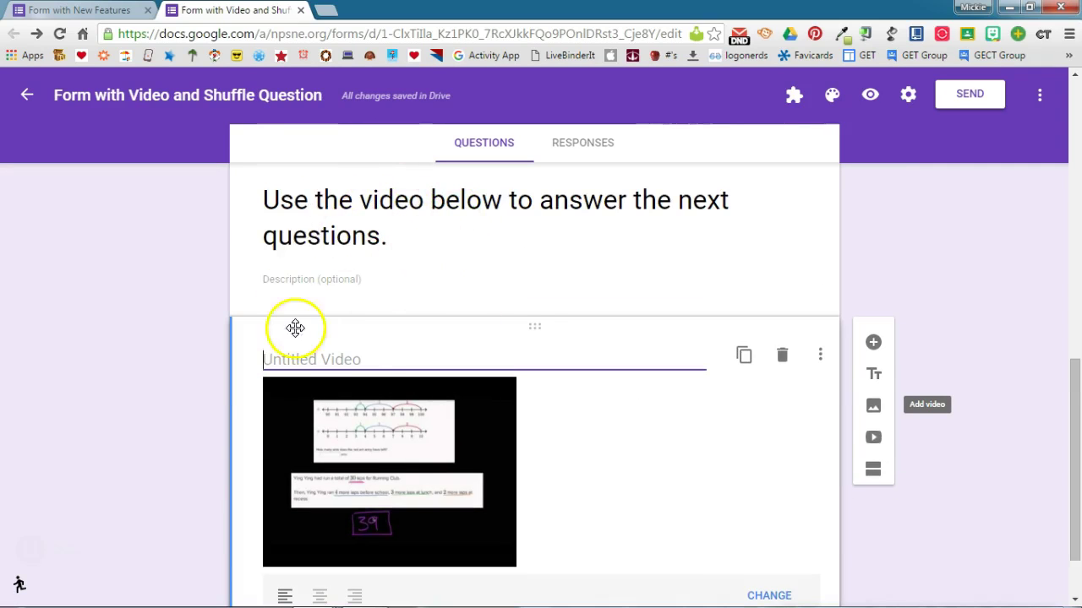
scroll(633, 356, down, 1)
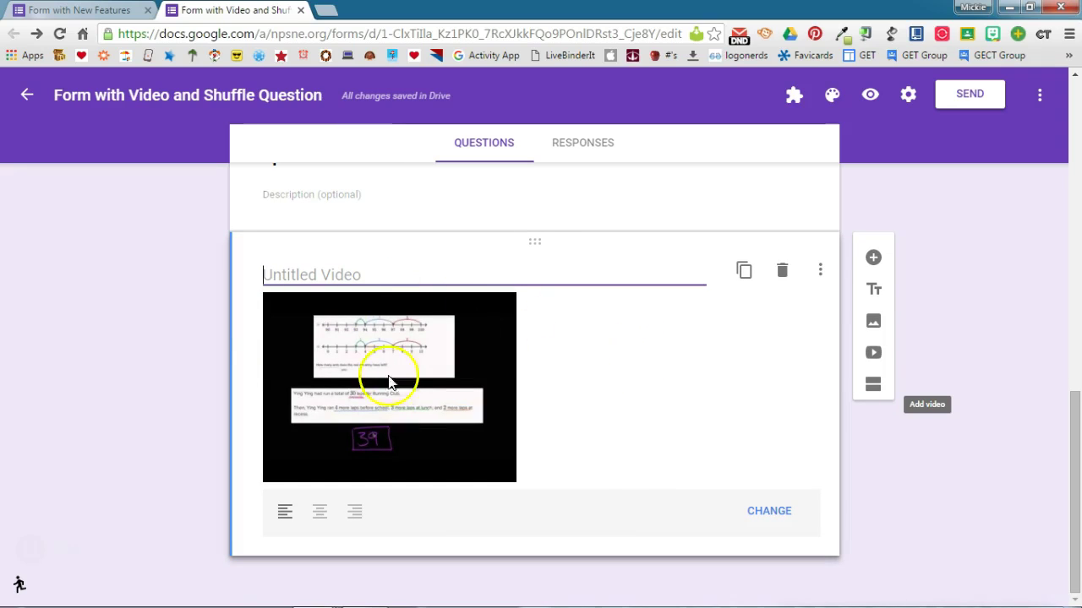
click(873, 258)
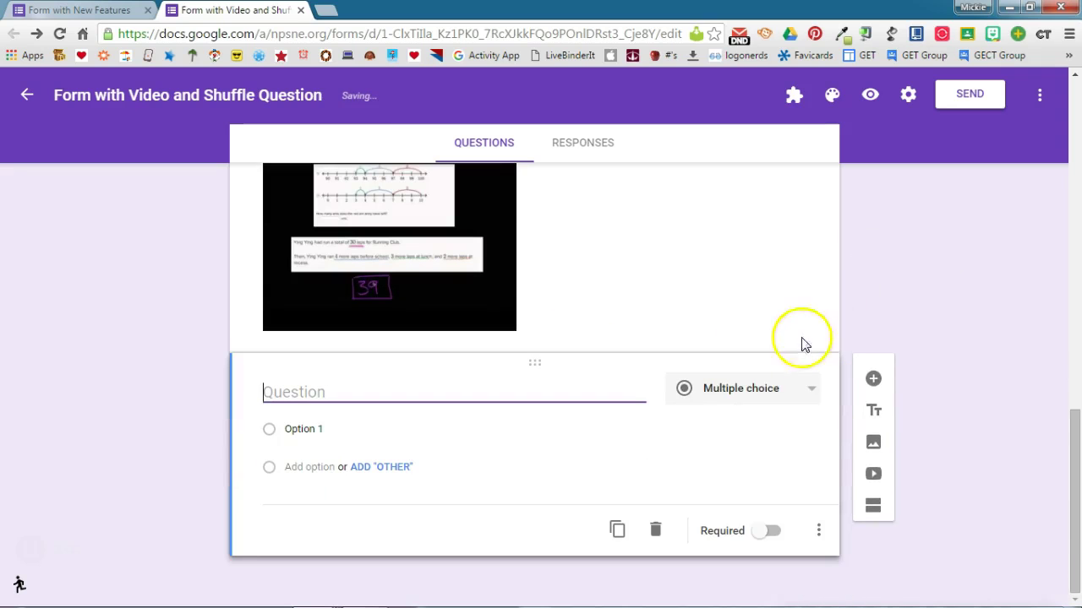
click(767, 391)
click(766, 388)
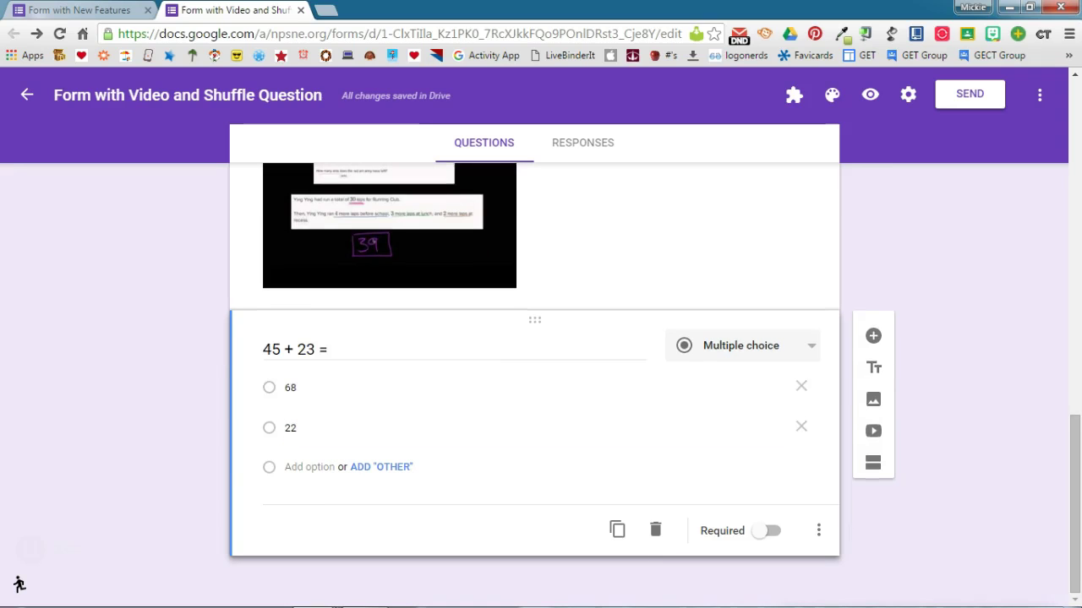
click(596, 461)
scroll(597, 464, up, 2)
click(586, 423)
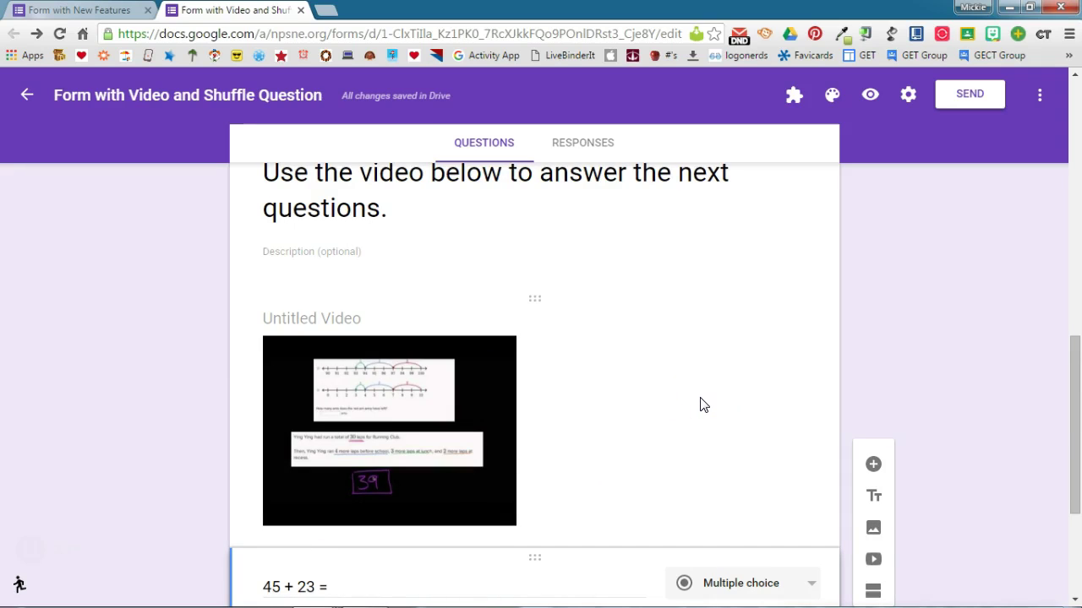
scroll(700, 405, up, 2)
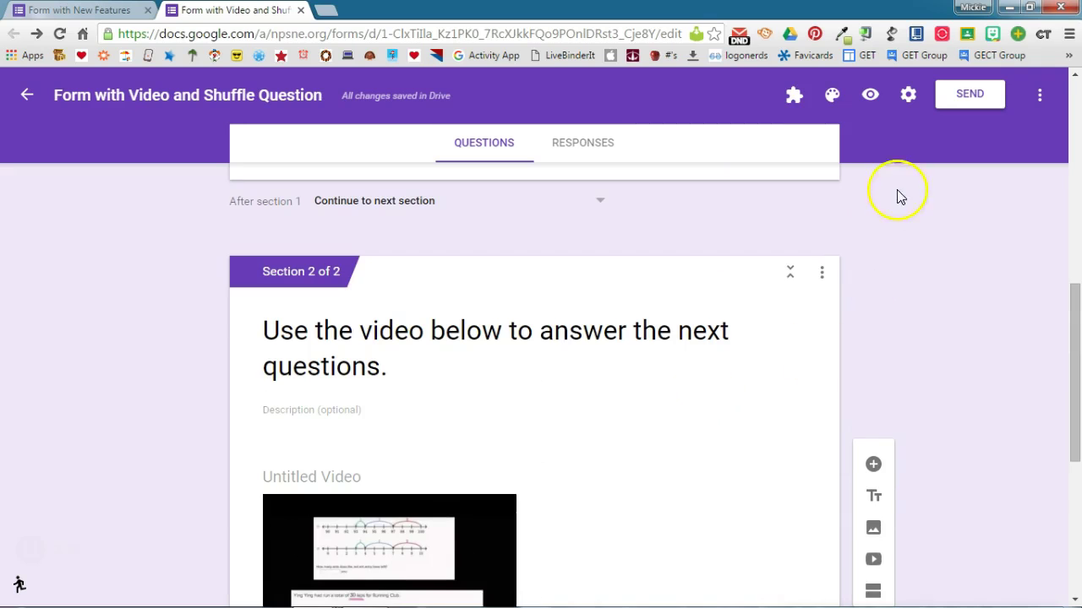
- Turn on Shuffle question order under Presentation in the form settings and save
click(908, 95)
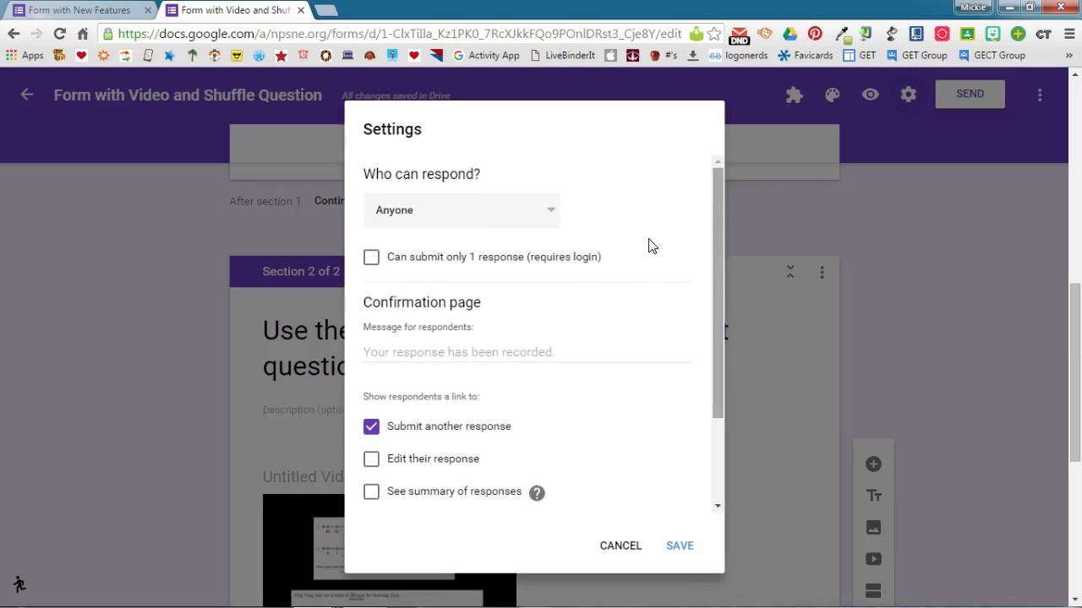
scroll(589, 398, down, 2)
scroll(589, 399, down, 1)
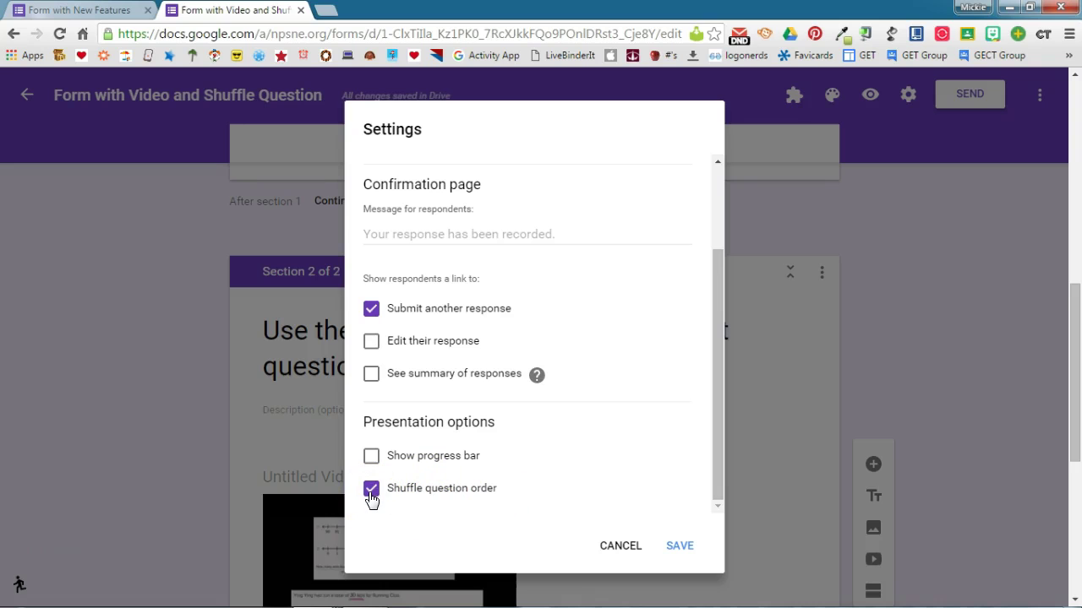
click(680, 546)
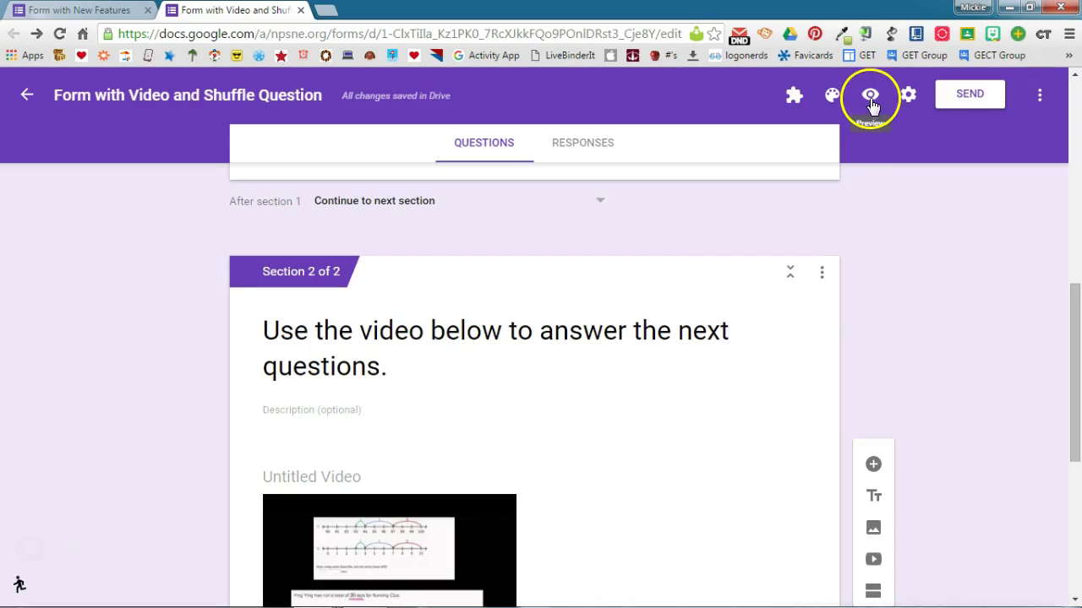
- Preview the form and advance to section 2 with the video and 45 + 23 = question
click(870, 95)
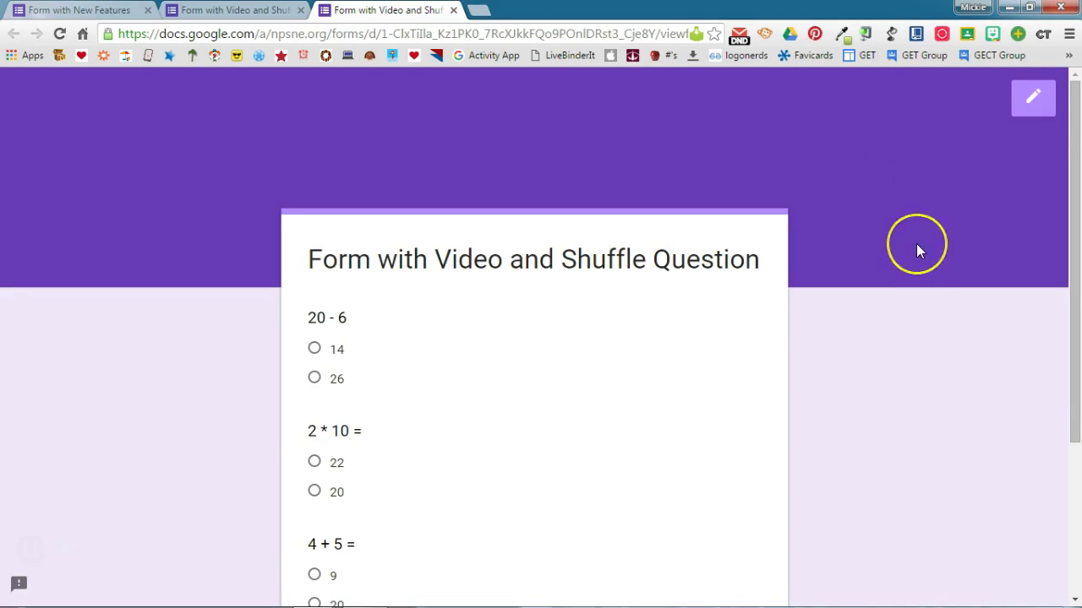
scroll(918, 246, down, 1)
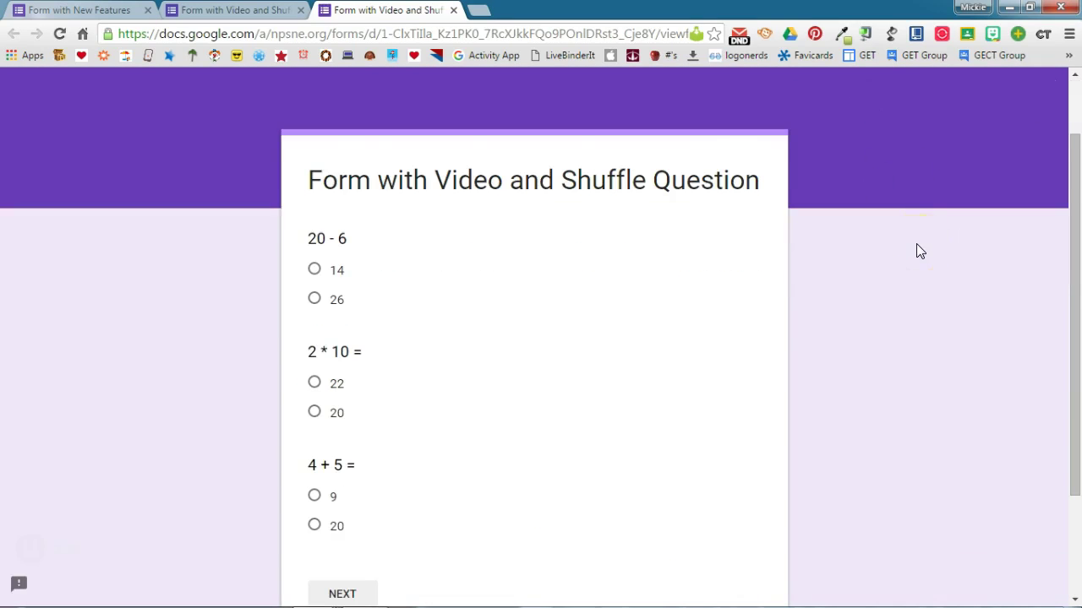
scroll(920, 251, down, 1)
click(323, 514)
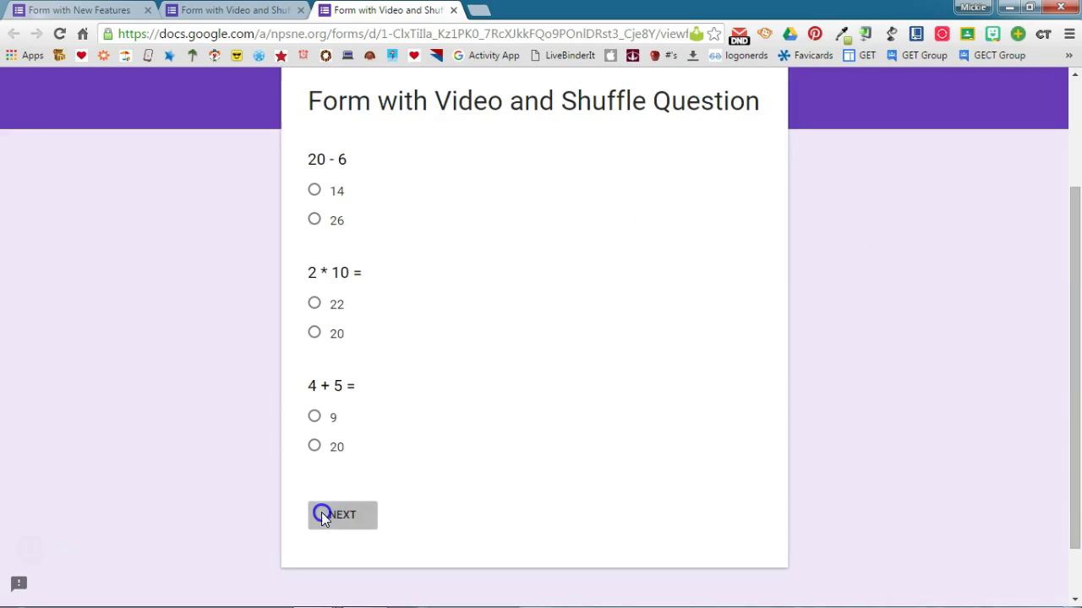
scroll(659, 404, down, 2)
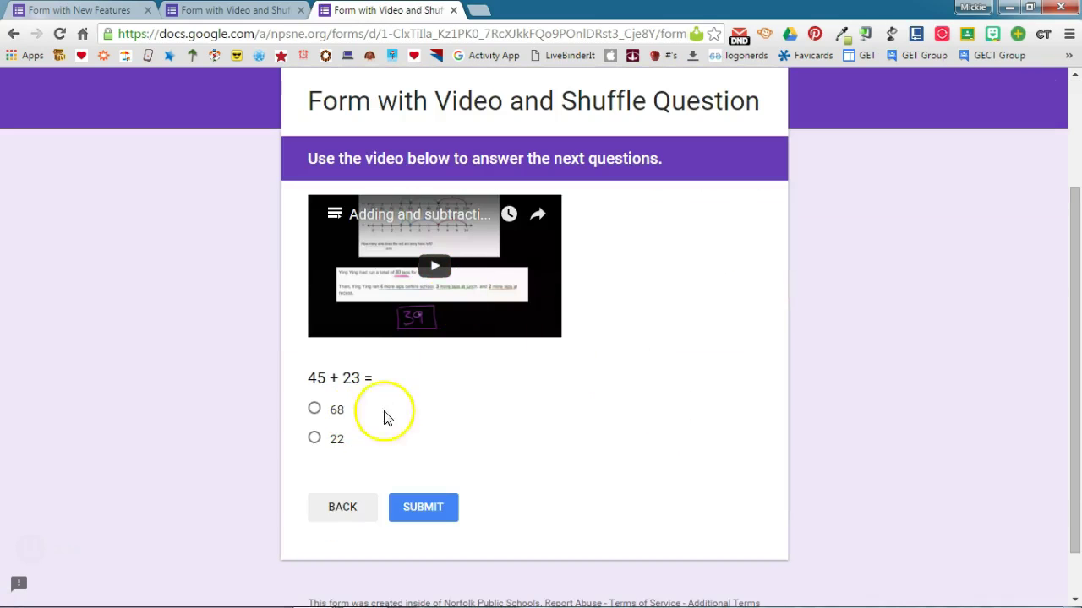
- Reload the preview twice to confirm the shuffled first-section order, then advance to section 2
click(60, 34)
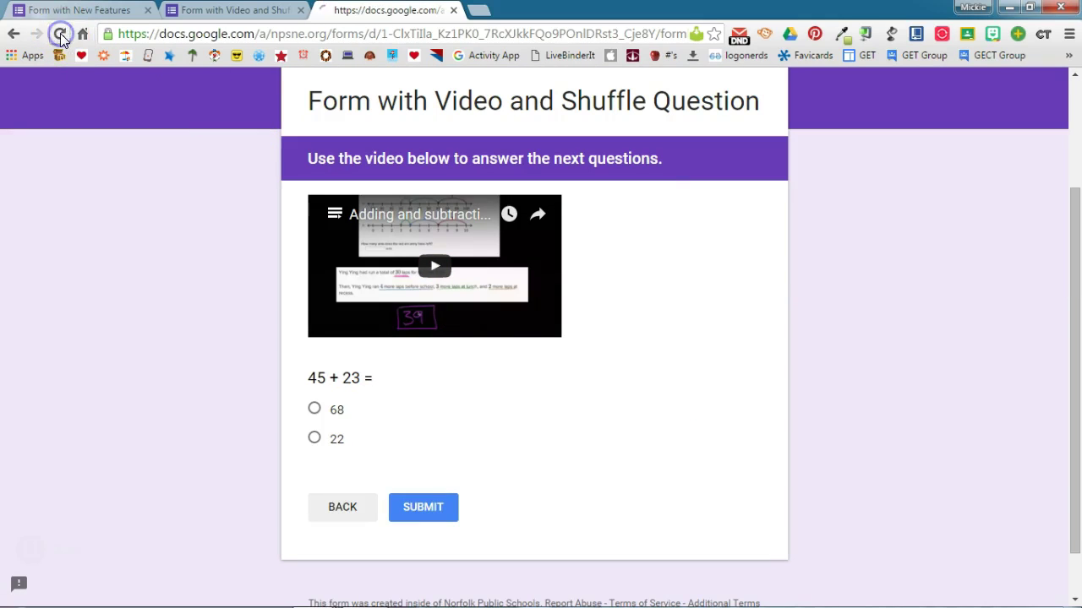
scroll(793, 369, down, 1)
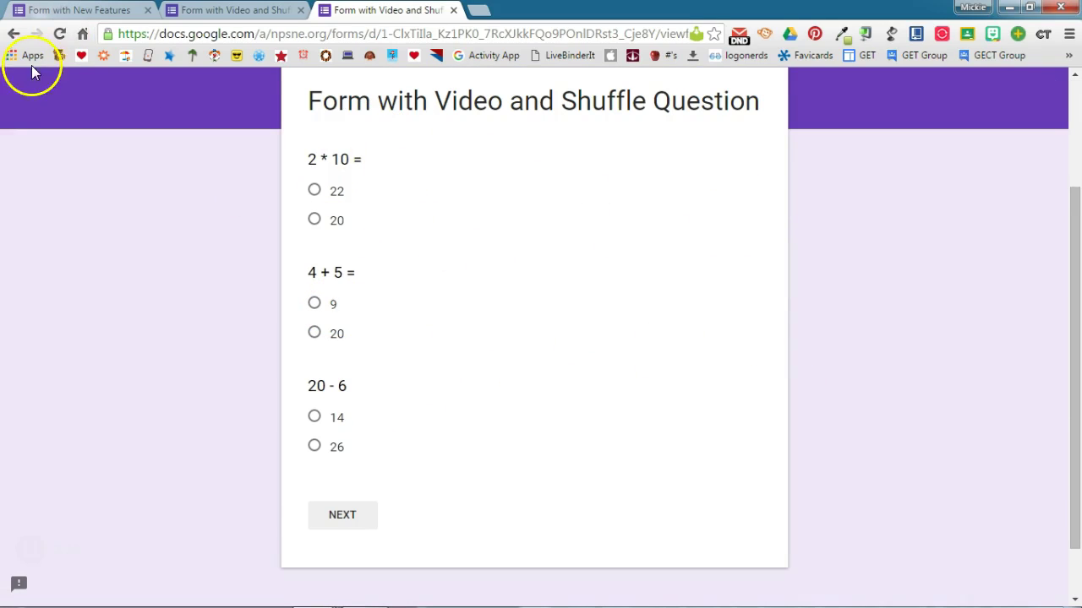
click(57, 35)
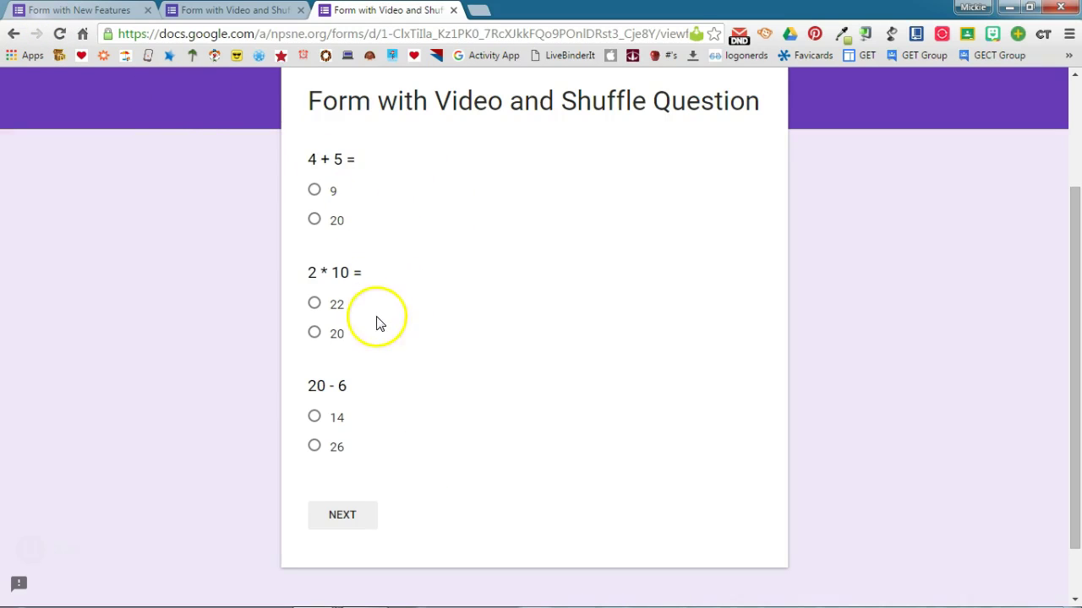
click(351, 514)
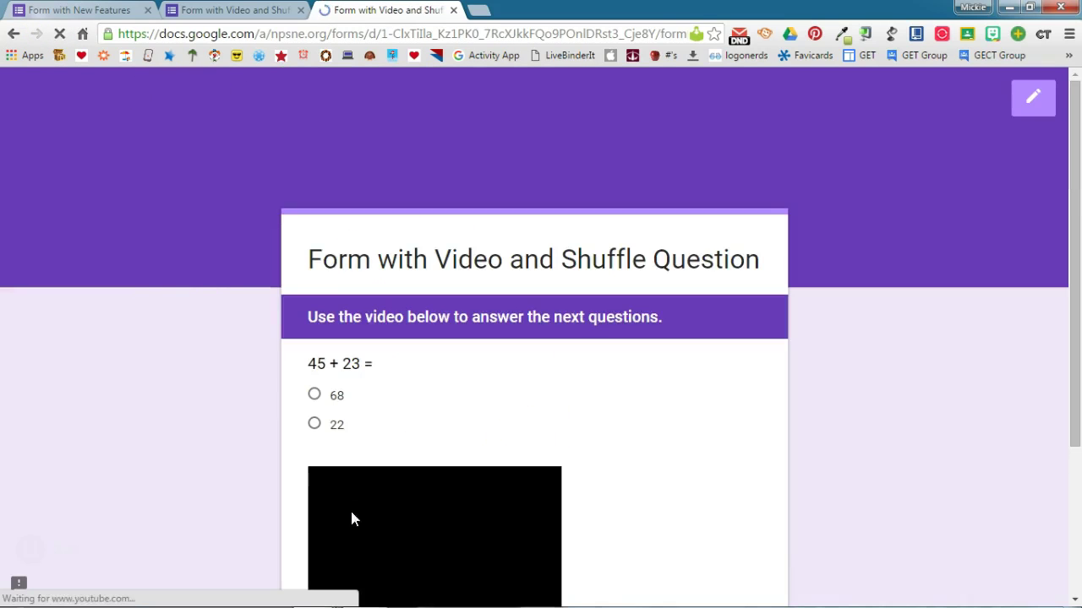